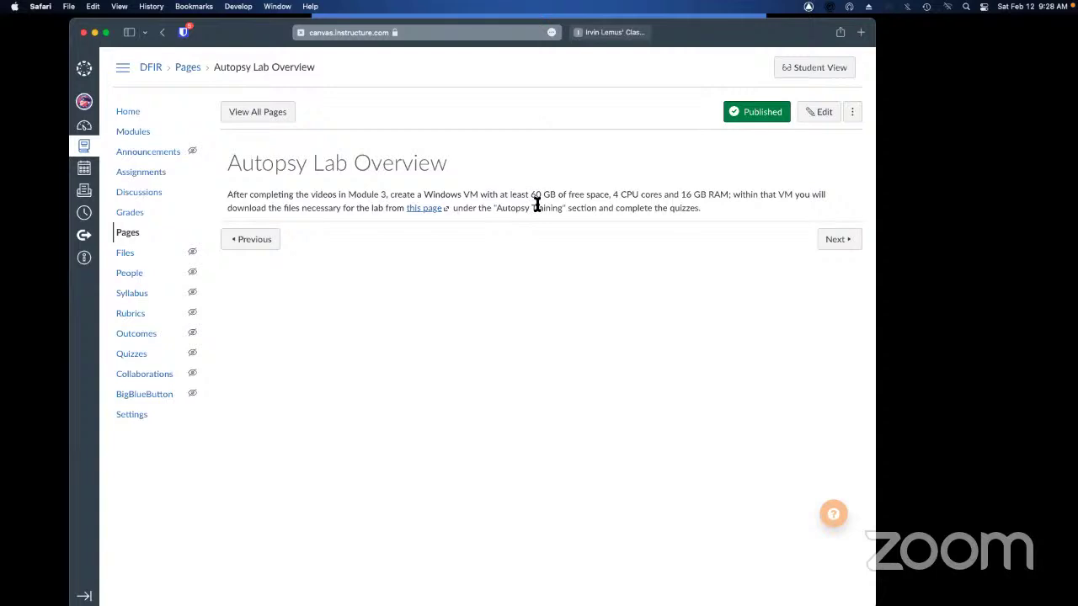
Highlight the 60 GB free-space requirement and look over the class downloads site
left_click_drag(492, 195, 620, 196)
left_click(535, 194)
left_click(613, 32)
scroll(361, 329, "down", 3)
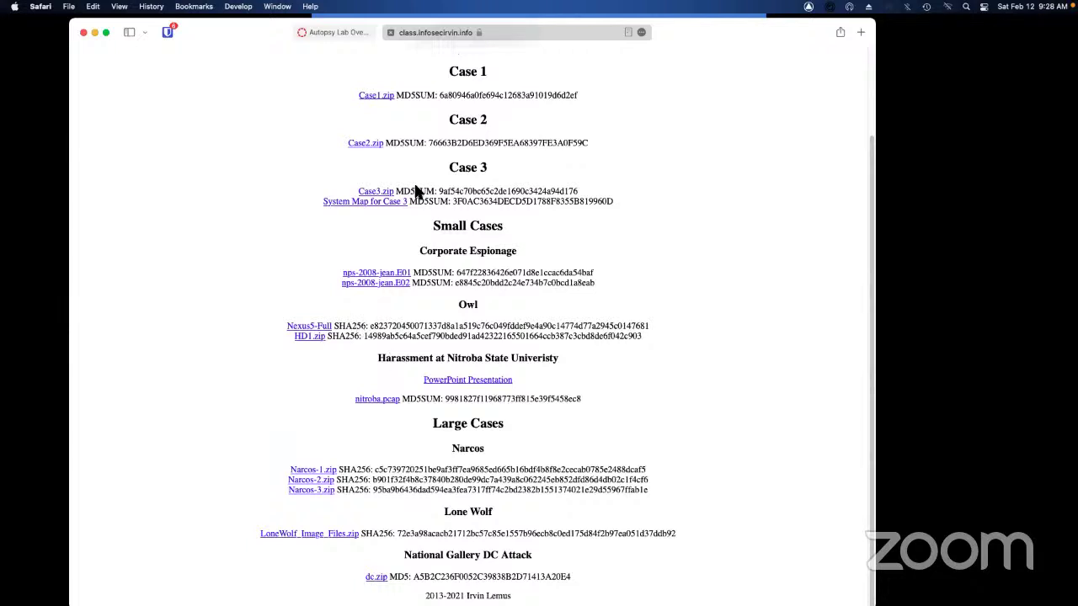
left_click(356, 33)
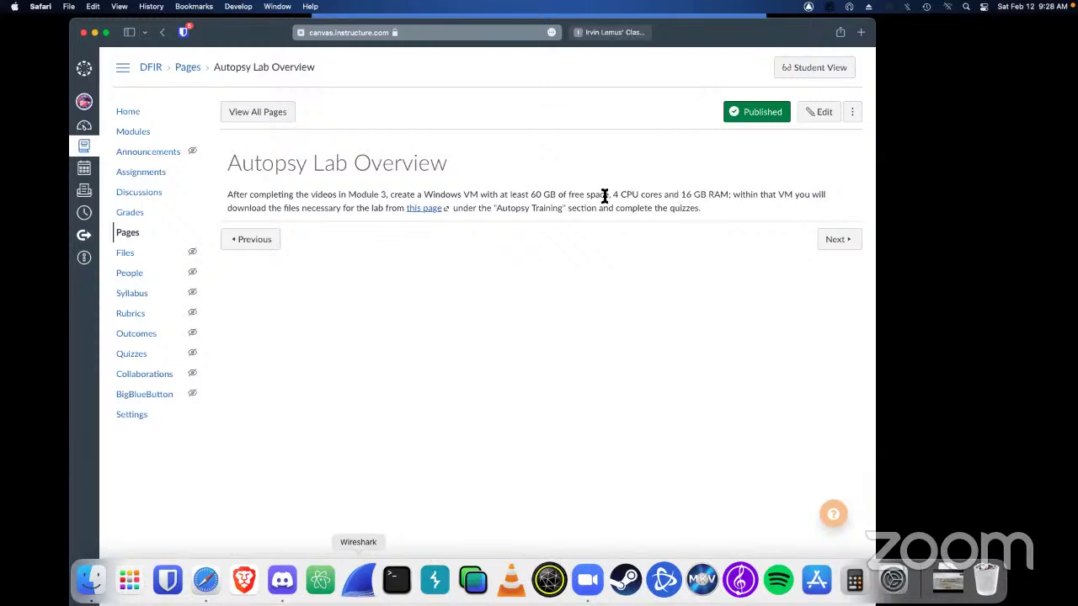
Highlight the CPU and RAM requirements, then move on to the Autopsy Lab 1 quiz
left_click_drag(604, 196, 760, 207)
left_click(761, 208)
left_click(848, 246)
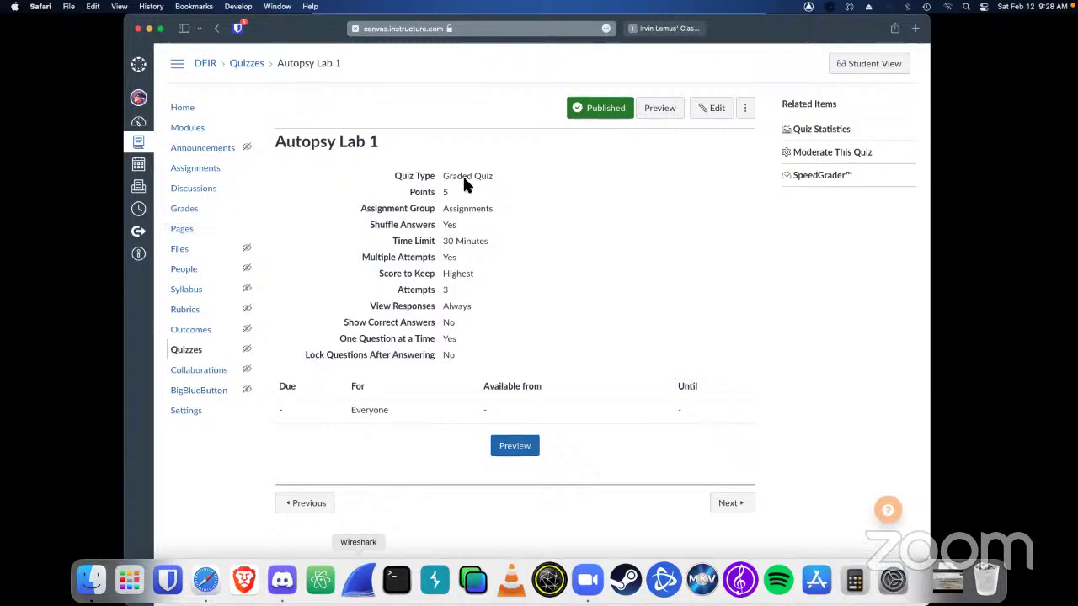
left_click(217, 189)
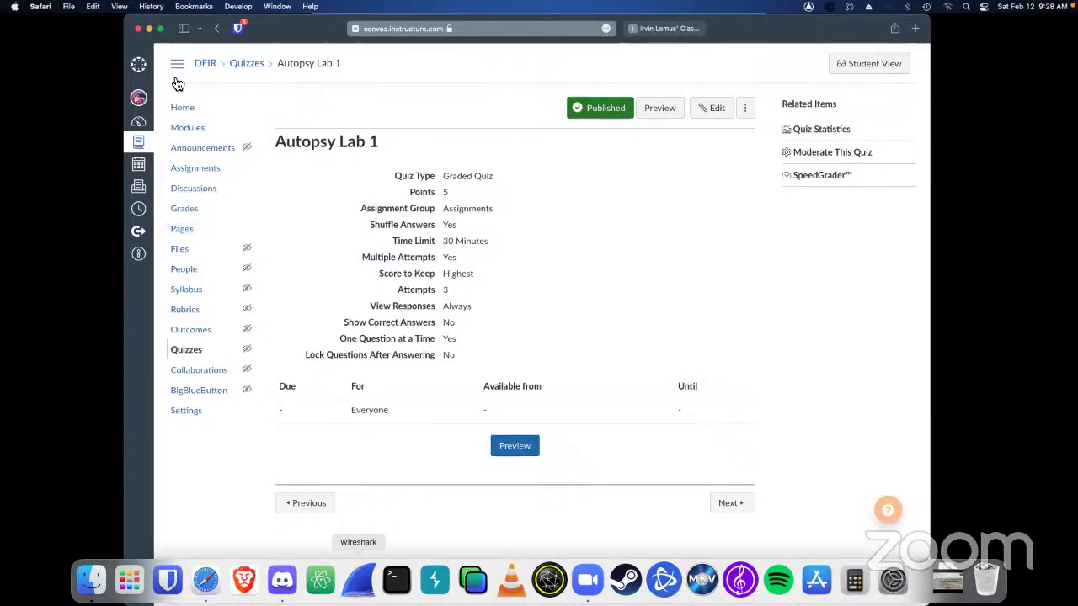
left_click(182, 226)
left_click(687, 29)
scroll(442, 131, "up", 3)
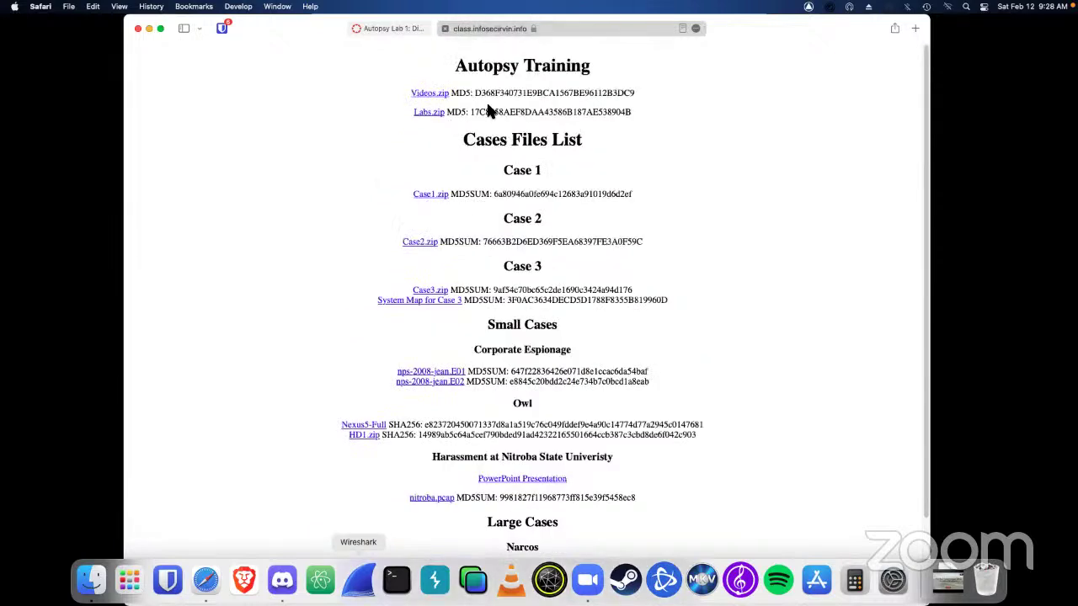
left_click_drag(407, 116, 587, 106)
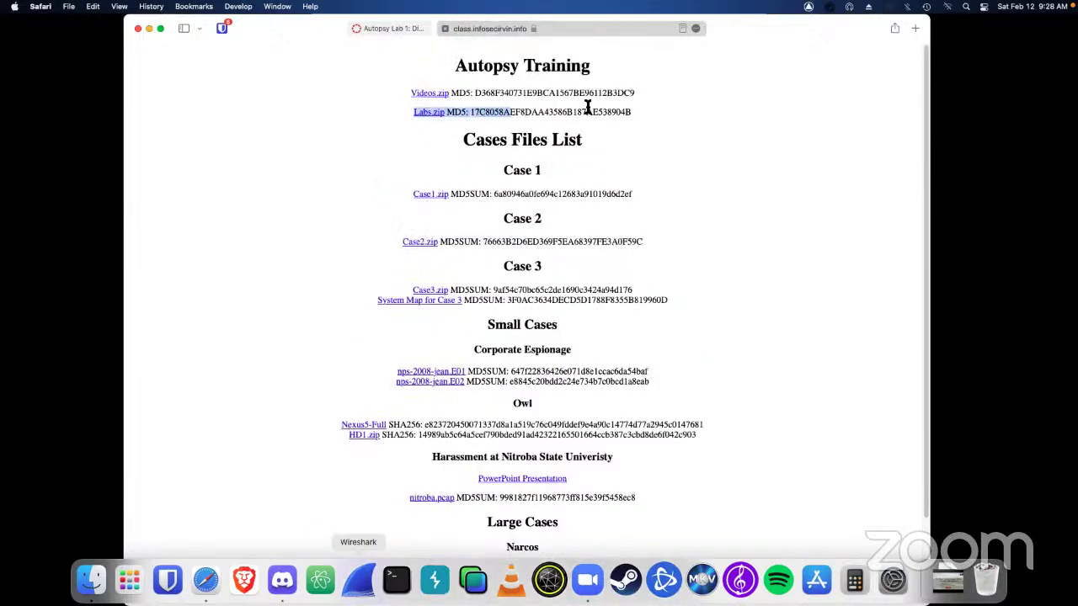
left_click(587, 106)
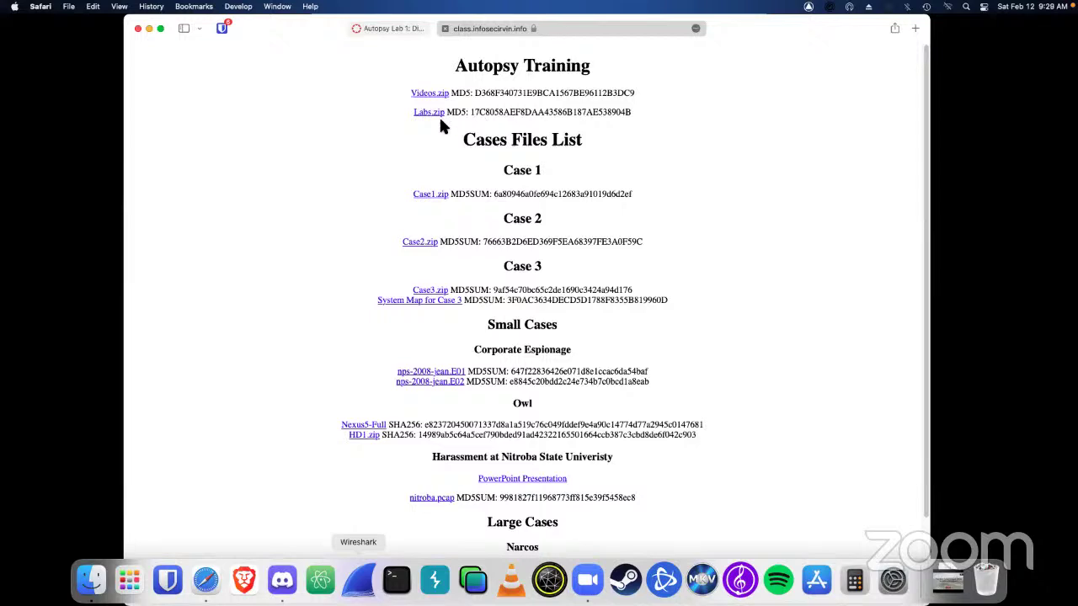
left_click_drag(480, 111, 368, 111)
left_click(368, 118)
left_click(391, 28)
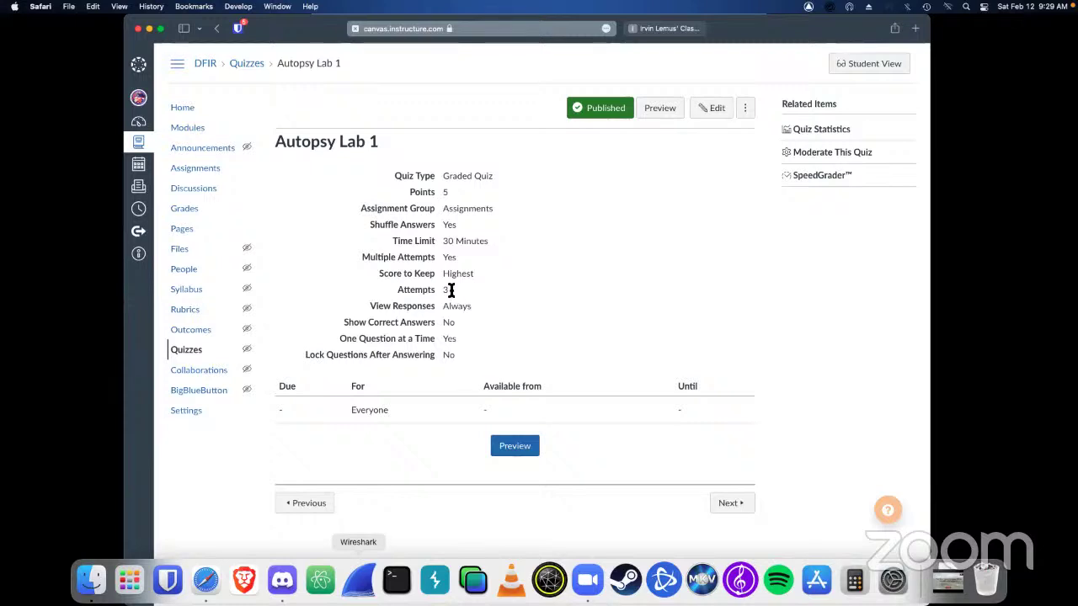
Highlight the Autopsy Lab 1 quiz settings, then bring the Compute Engine console forward
mouse_move(451, 289)
left_mouse_down()
mouse_move(409, 291)
mouse_move(451, 306)
left_mouse_up()
left_click(394, 292)
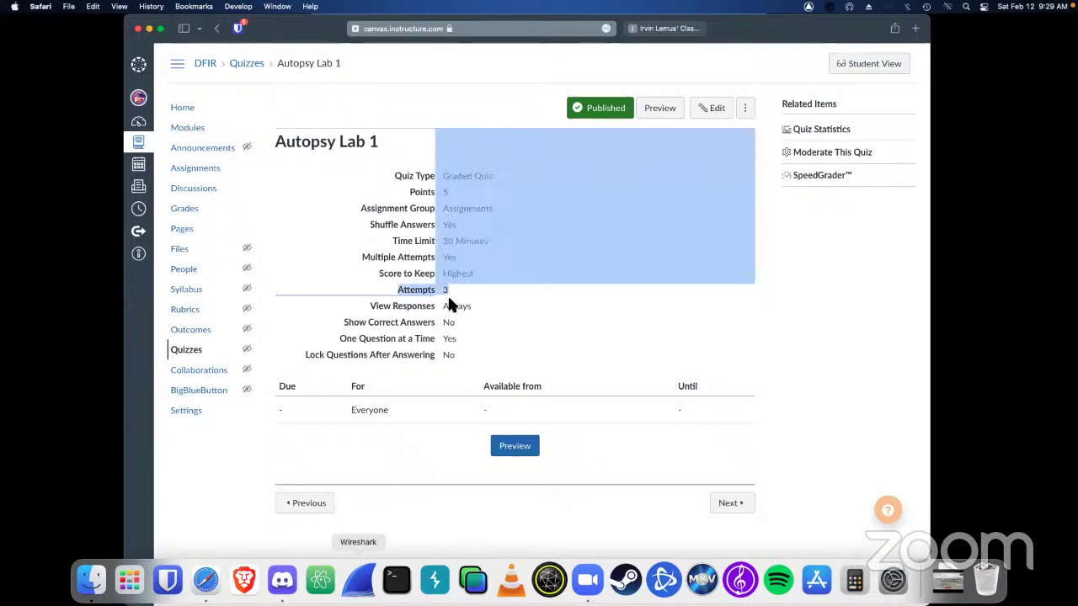
left_click(451, 305)
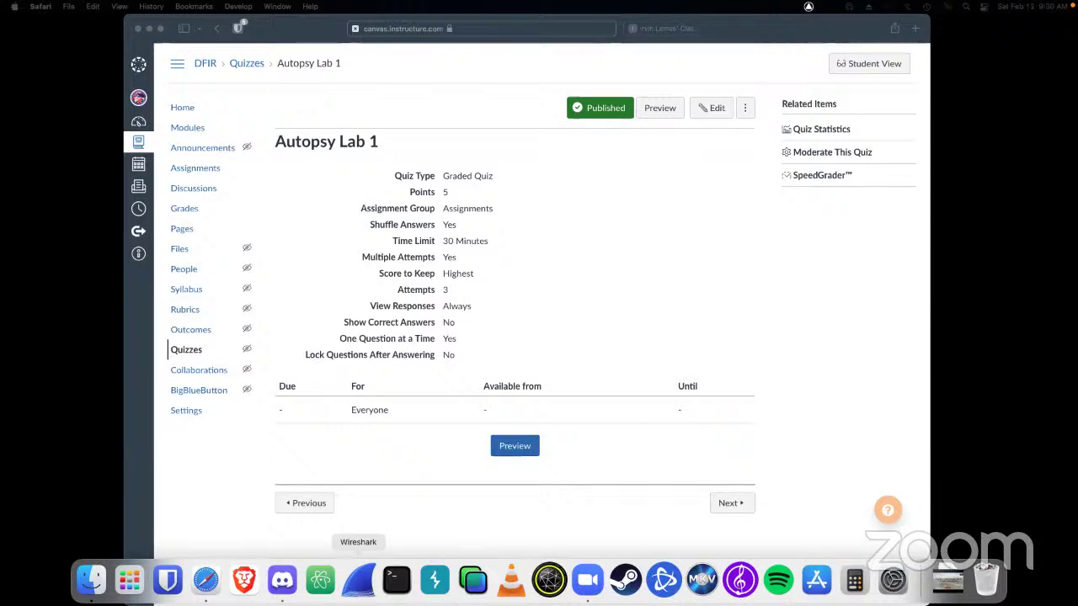
key("super+grave")
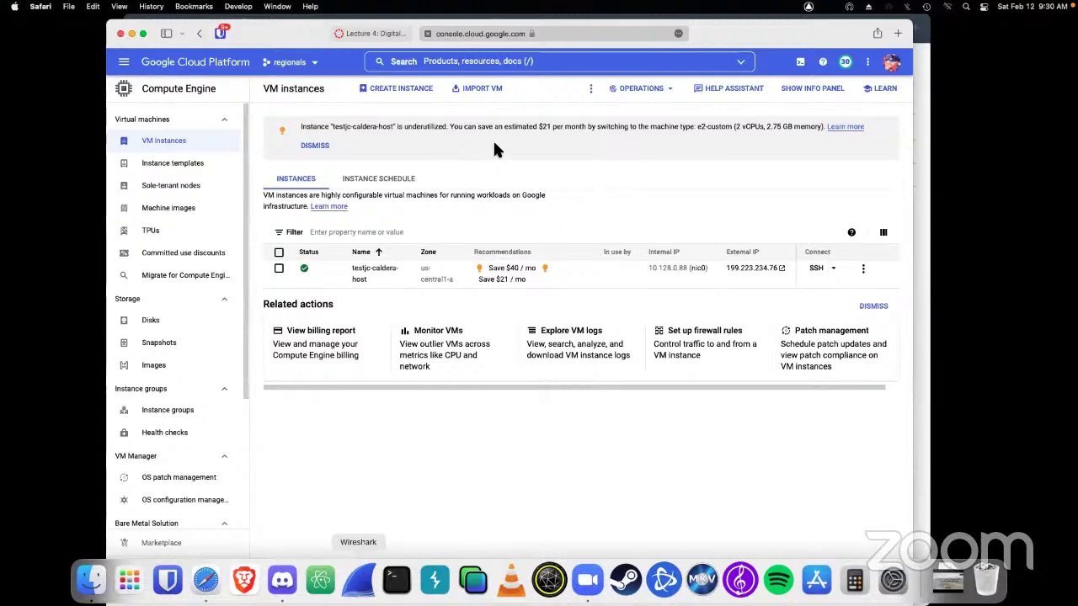
Start a new VM instance and name it windowstest
left_click(381, 87)
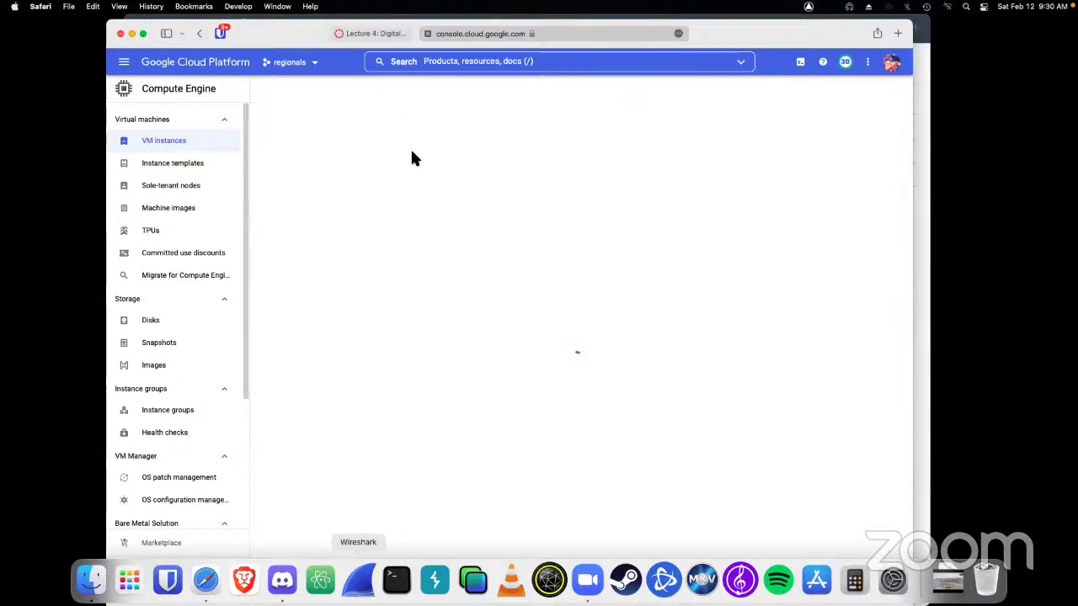
left_click_drag(771, 26, 742, 21)
triple_click(368, 124)
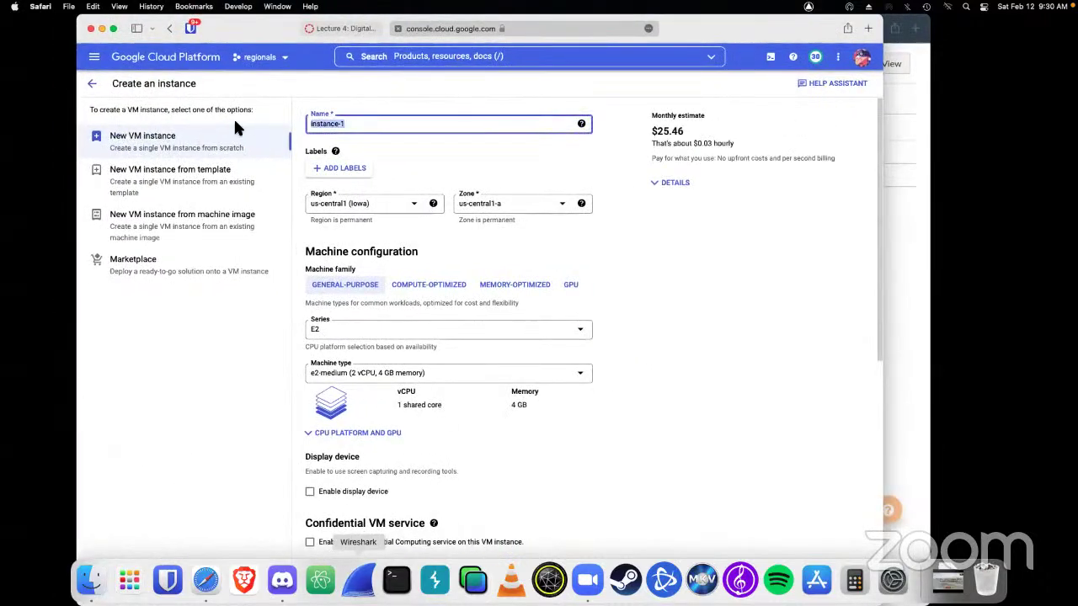
type("windows test")
key("BackSpace")
key("BackSpace")
key("BackSpace")
key("BackSpace")
key("BackSpace")
type("test")
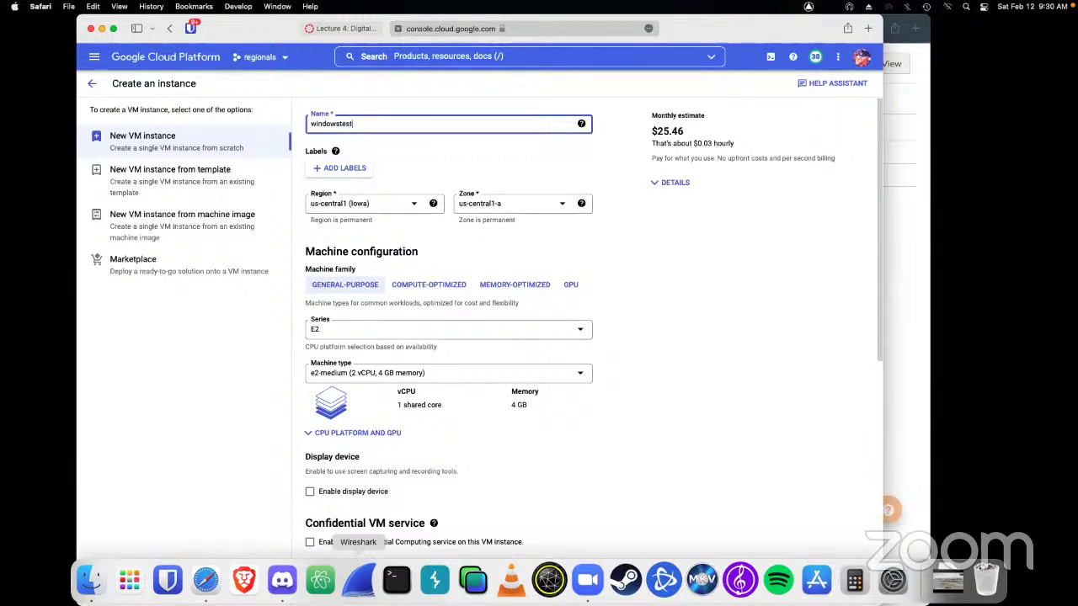
Set the boot disk to Windows Server 2016 Datacenter with a 100 GB size
scroll(721, 304, "down", 5)
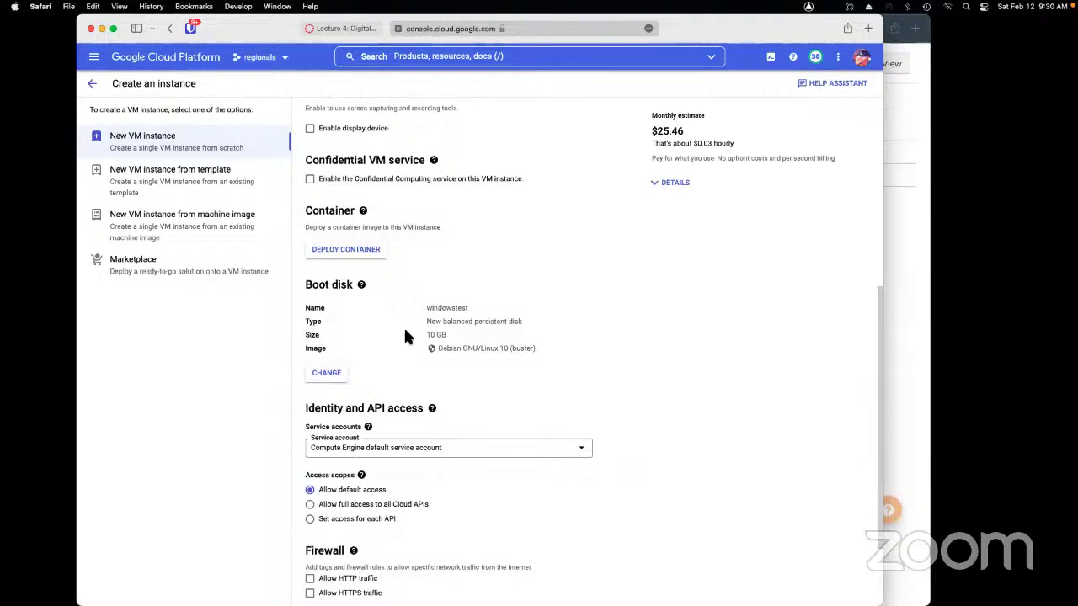
scroll(554, 345, "down", 1)
left_click(329, 379)
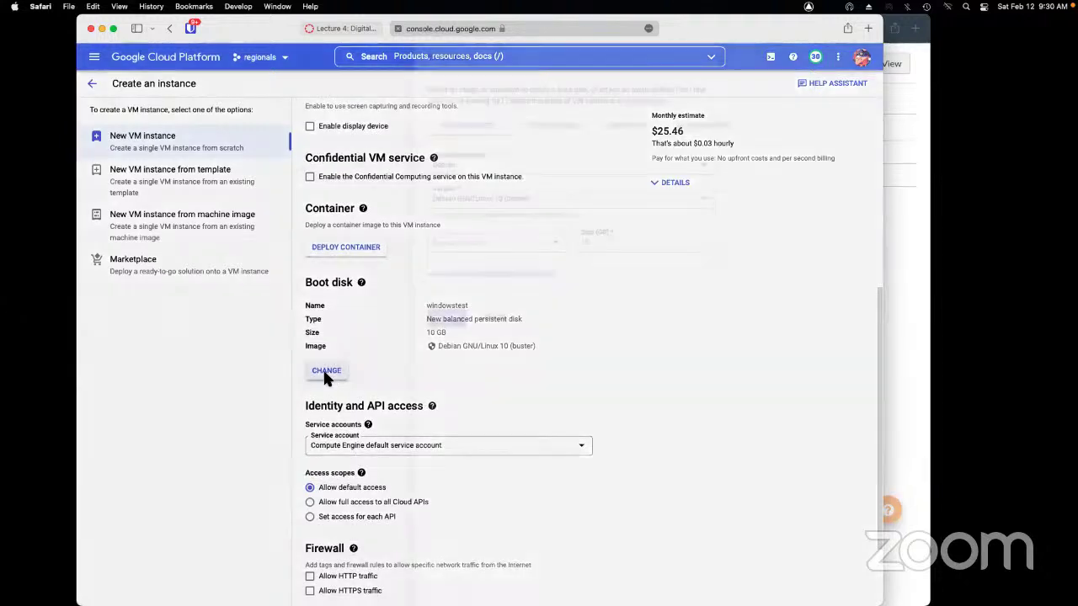
left_click(463, 167)
scroll(464, 278, "down", 3)
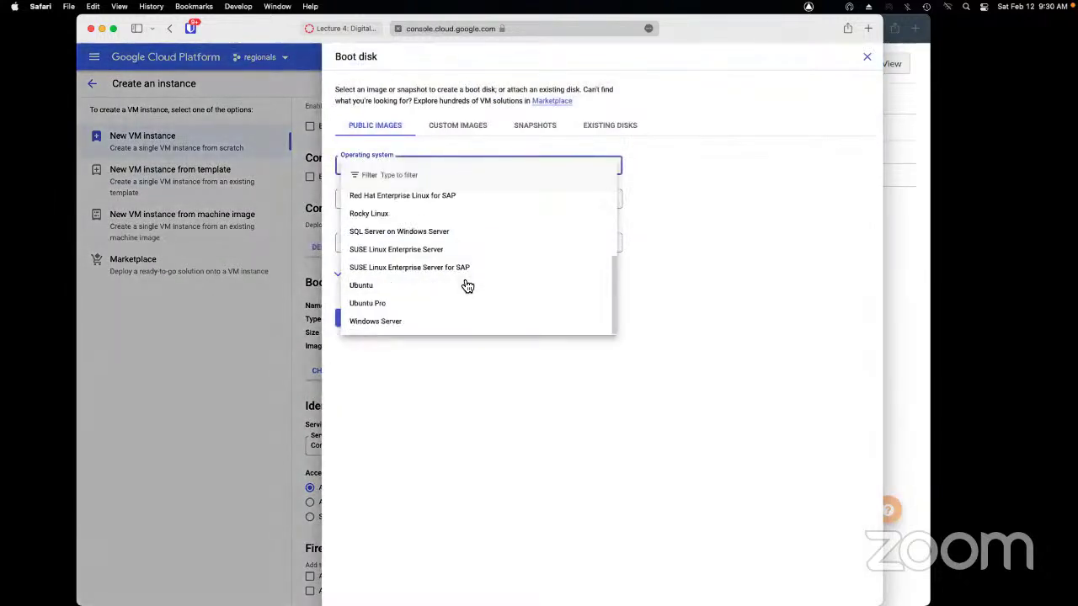
left_click(451, 317)
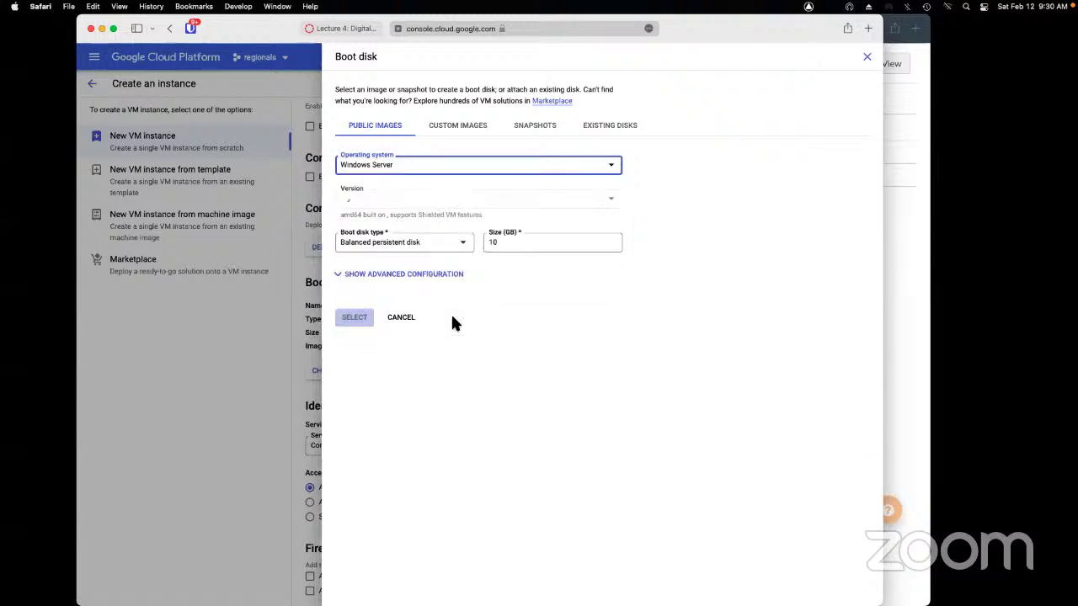
left_click(438, 202)
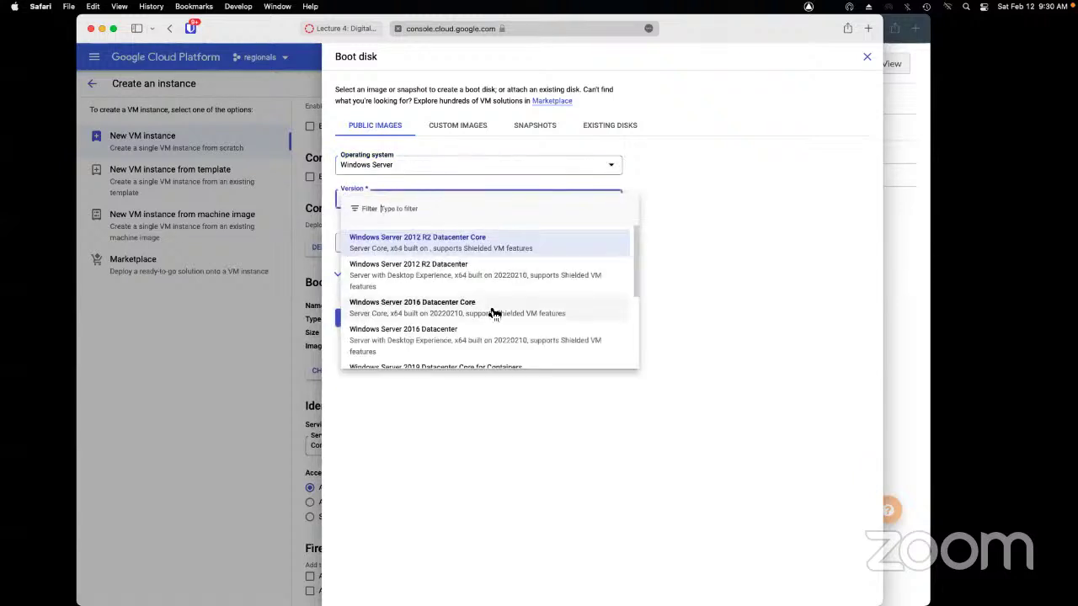
scroll(493, 314, "down", 5)
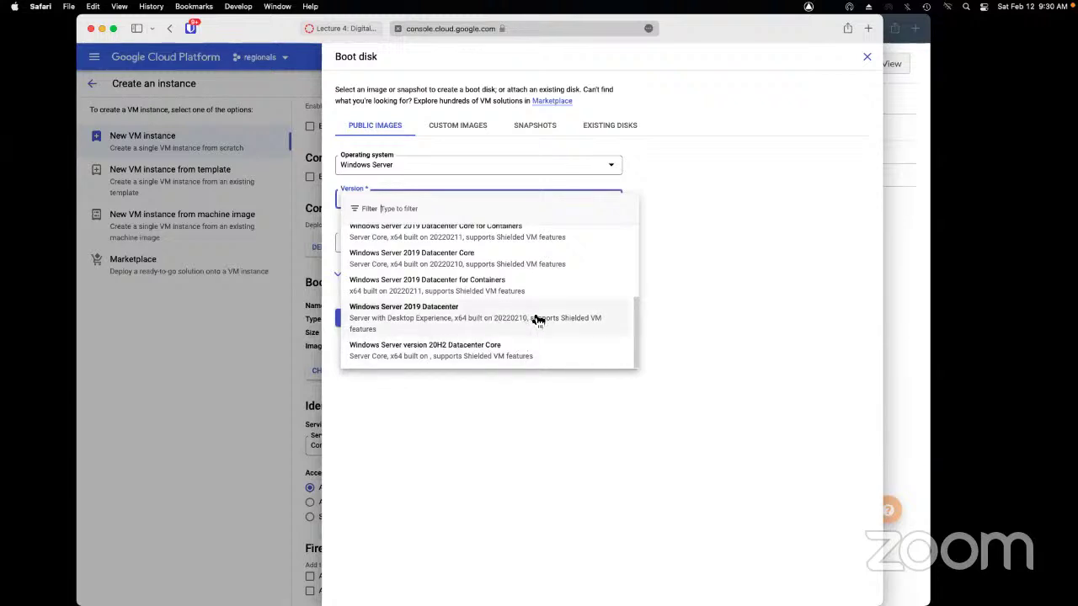
scroll(537, 318, "up", 3)
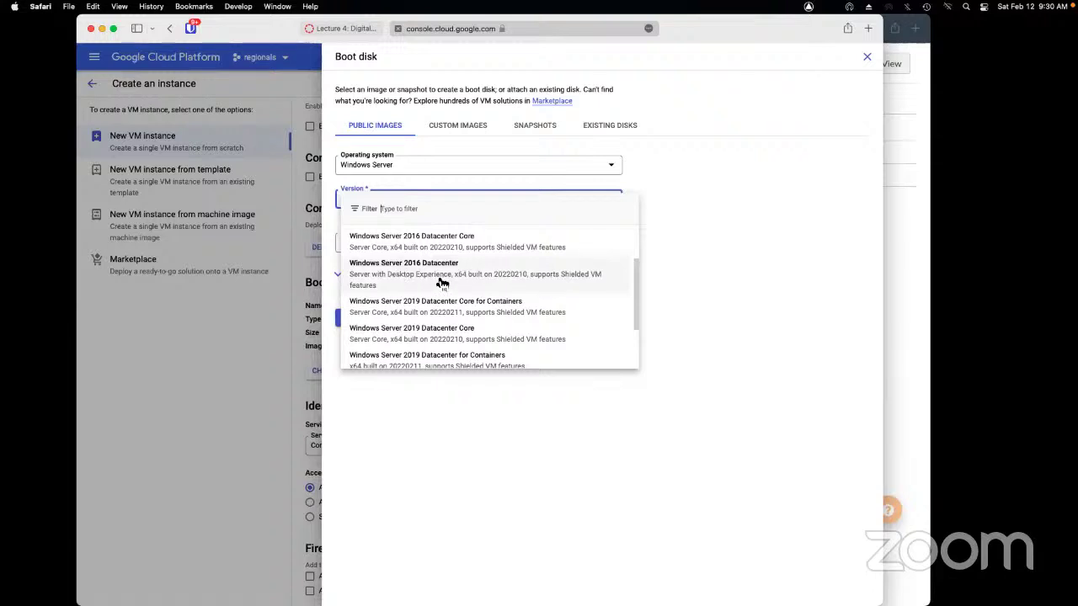
left_click(432, 281)
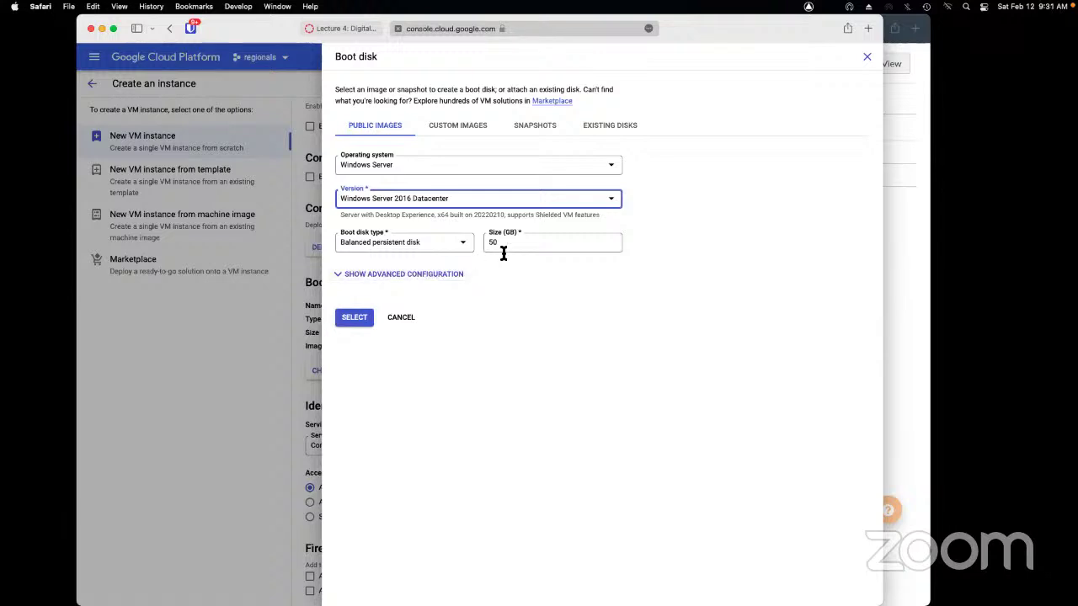
left_click(503, 245)
type("100")
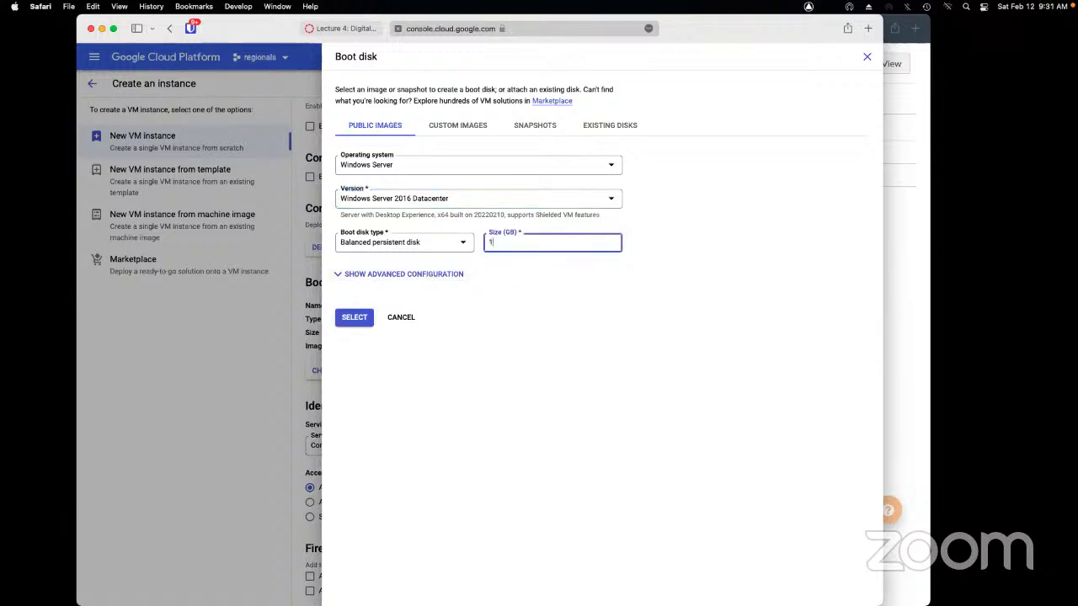
left_click(554, 365)
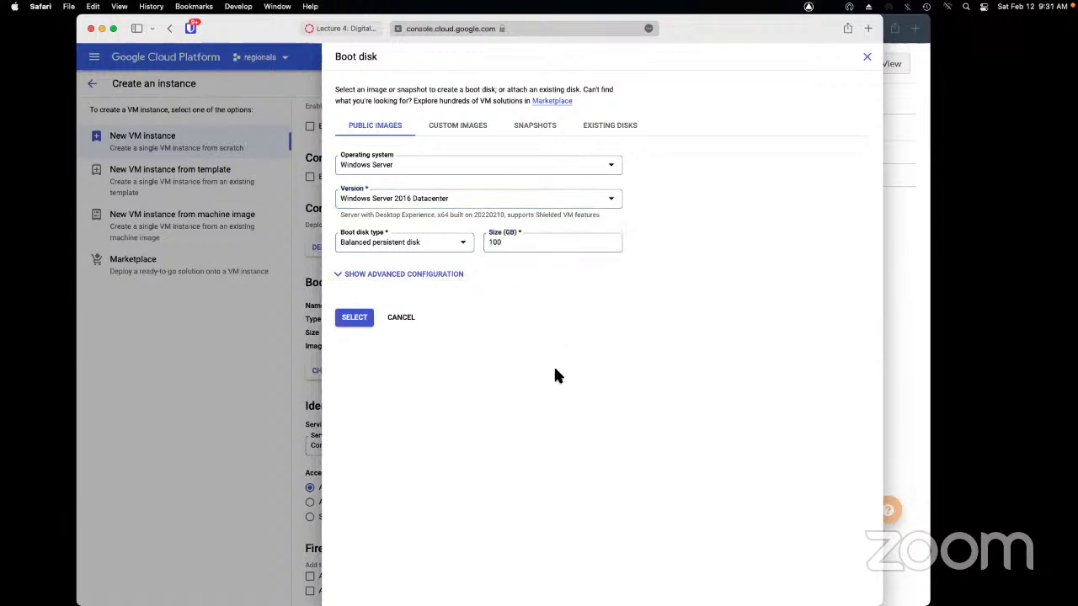
left_click(353, 318)
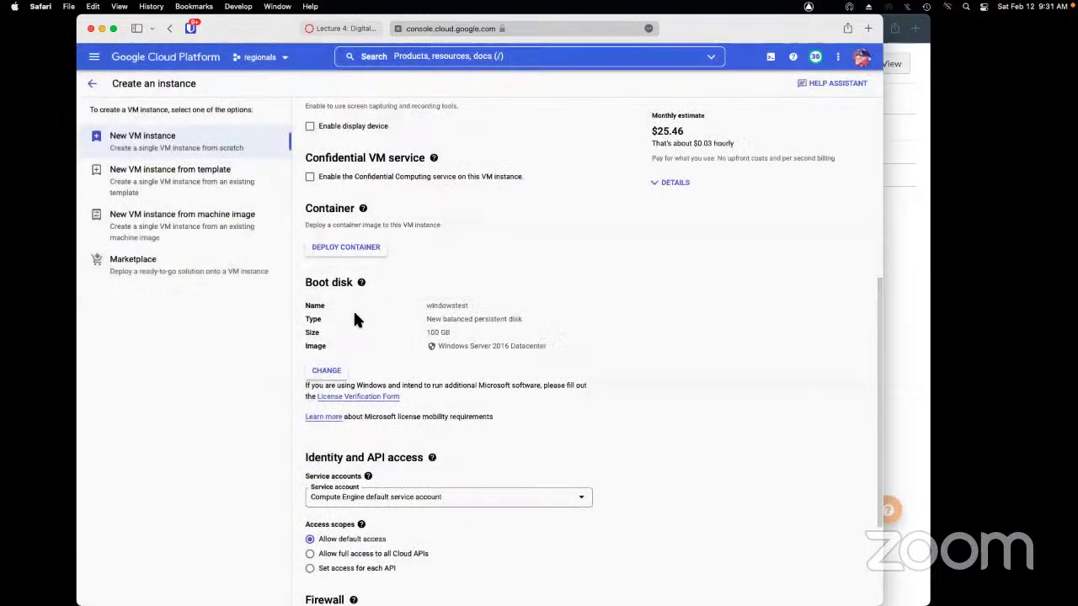
Create the windowstest VM instance from the bottom of the form
scroll(643, 286, "down", 3)
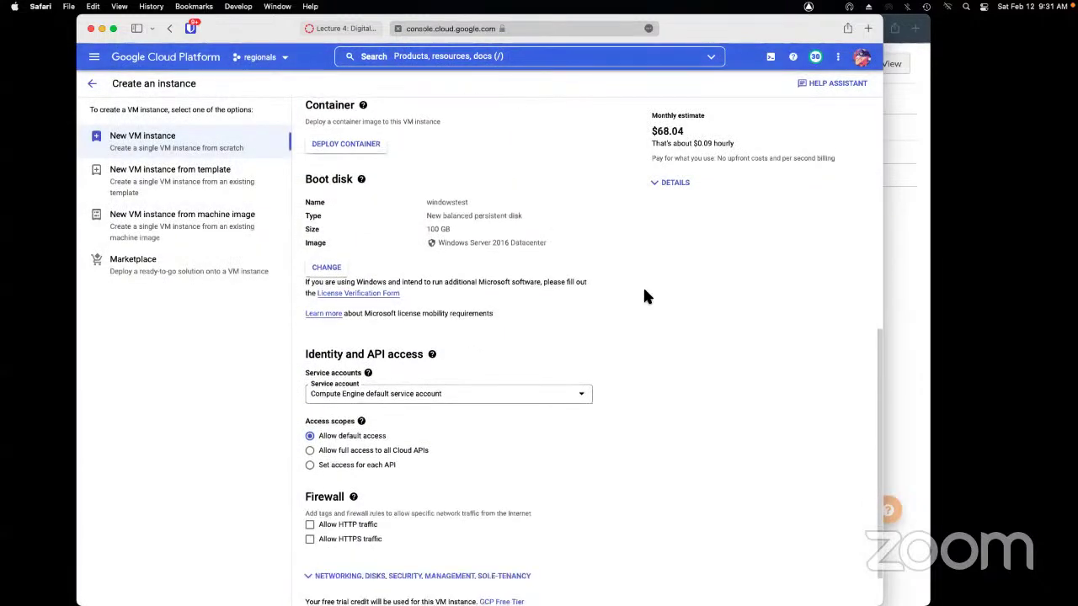
scroll(644, 296, "down", 2)
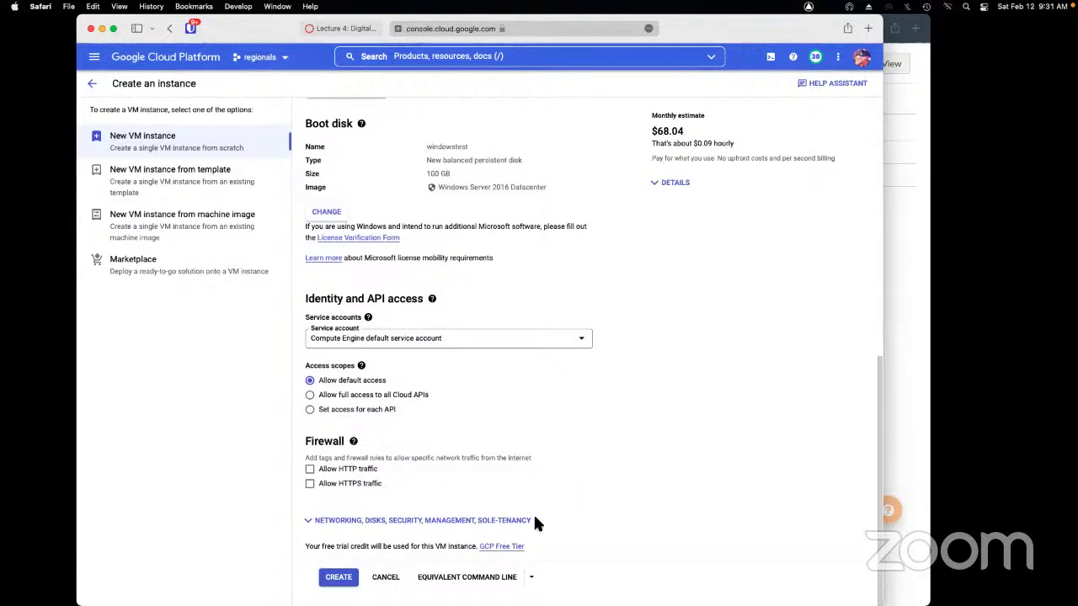
scroll(536, 513, "up", 10)
scroll(534, 511, "down", 10)
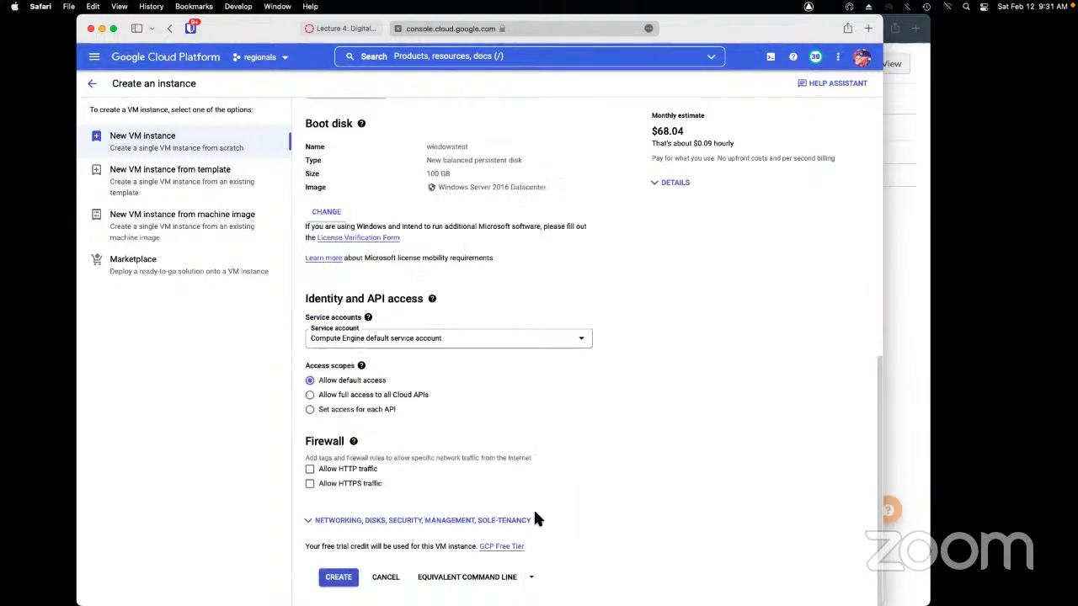
left_click(337, 579)
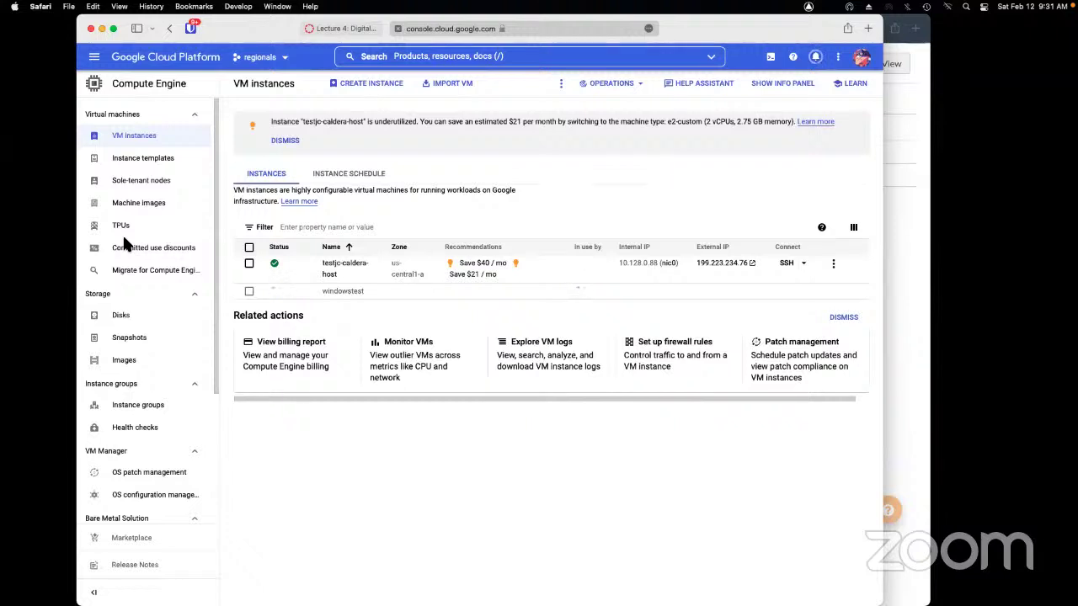
Close the Finder home folder window and place Microsoft Remote Desktop on the right side
key("super+n")
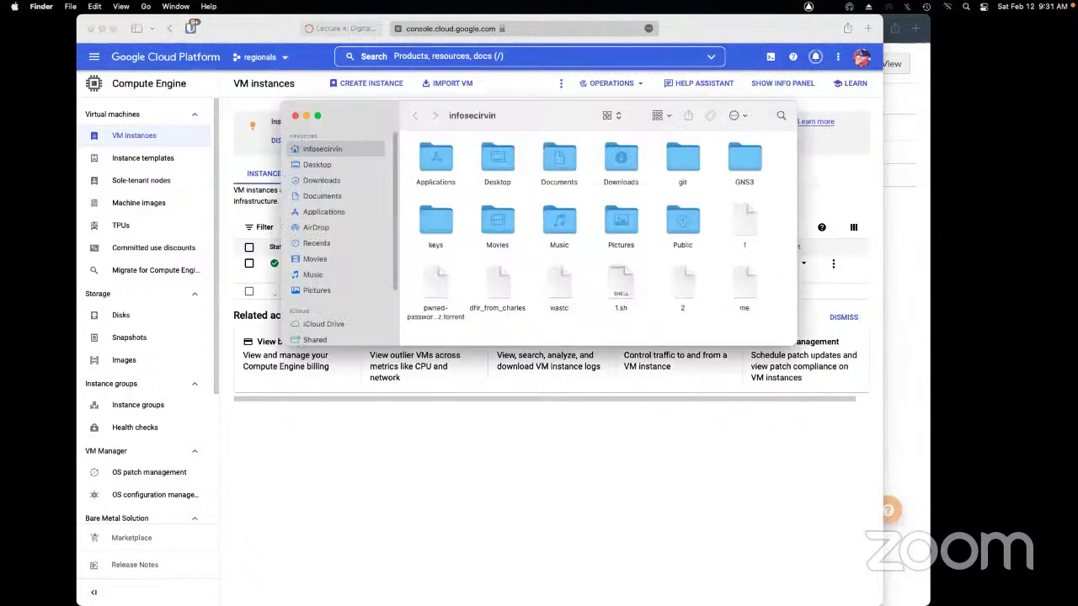
left_click(295, 116)
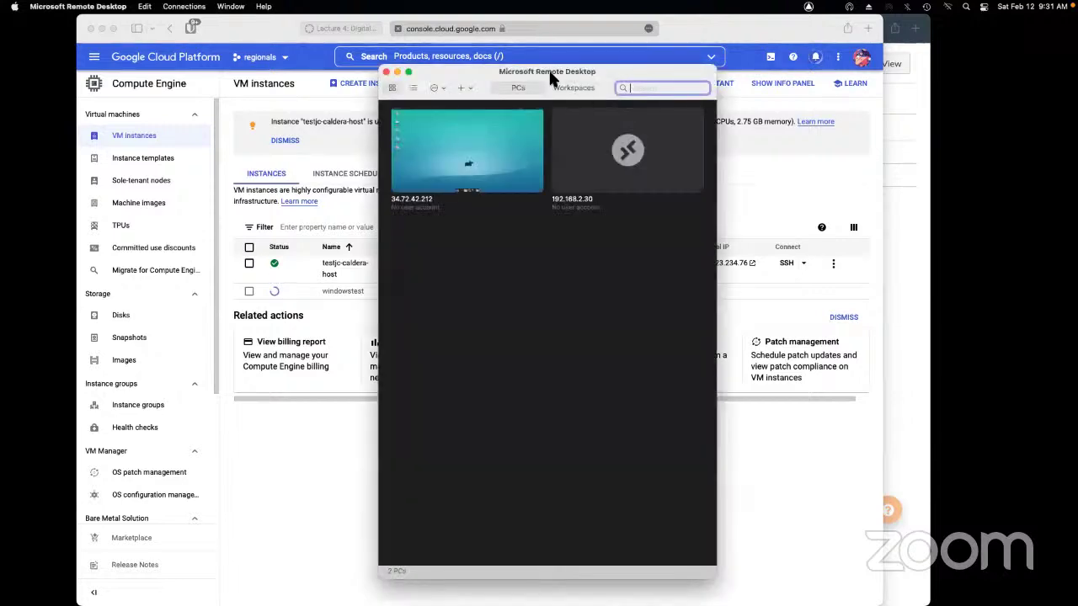
left_click_drag(548, 69, 918, 123)
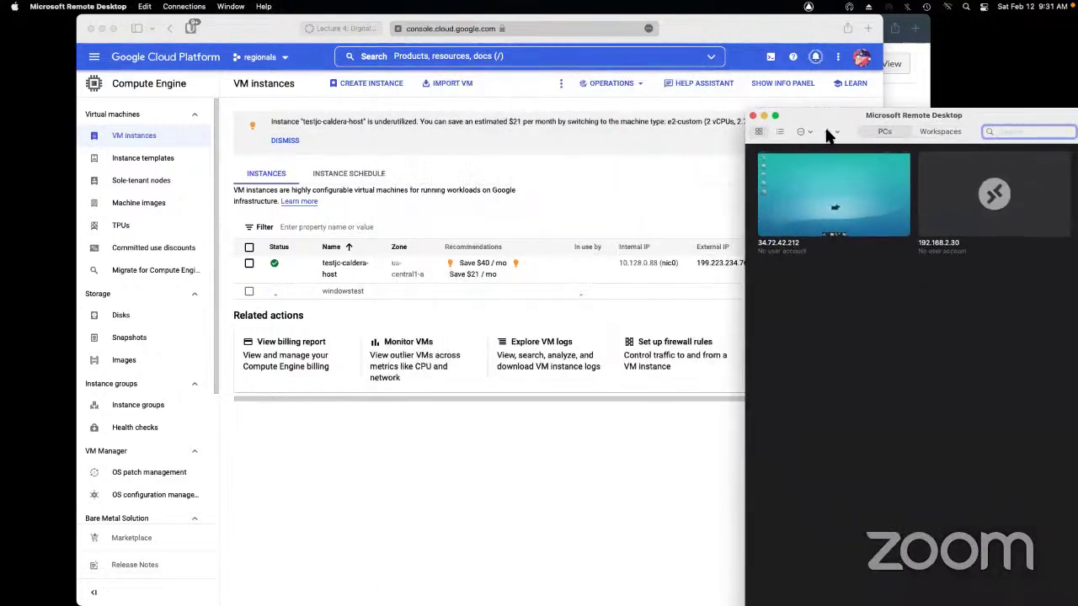
Minimise Microsoft Remote Desktop and bring up windowstest's RDP connection options in the console
left_click(830, 132)
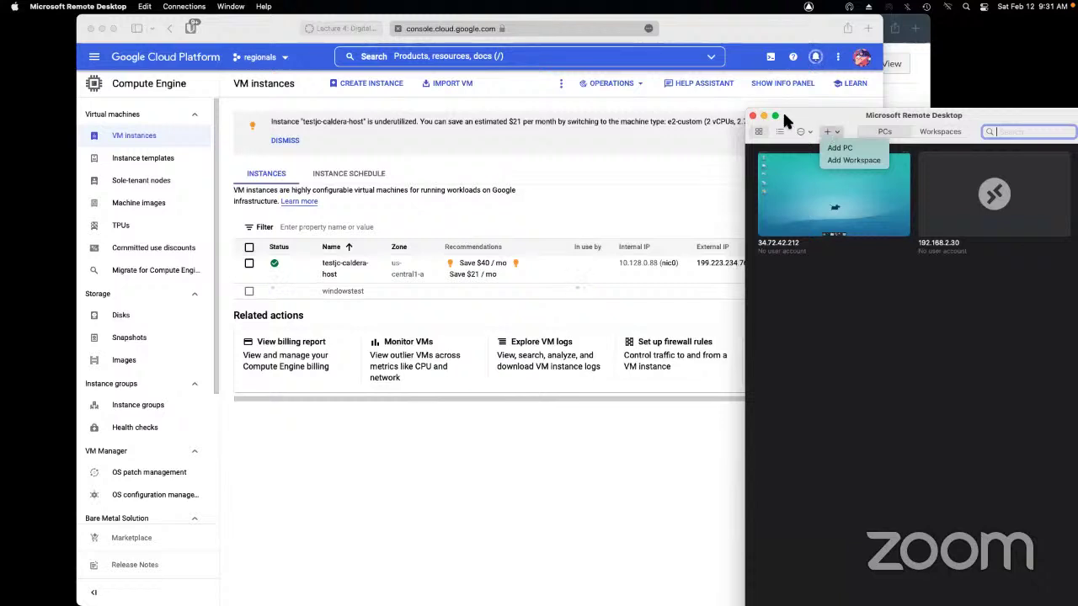
left_click(823, 125)
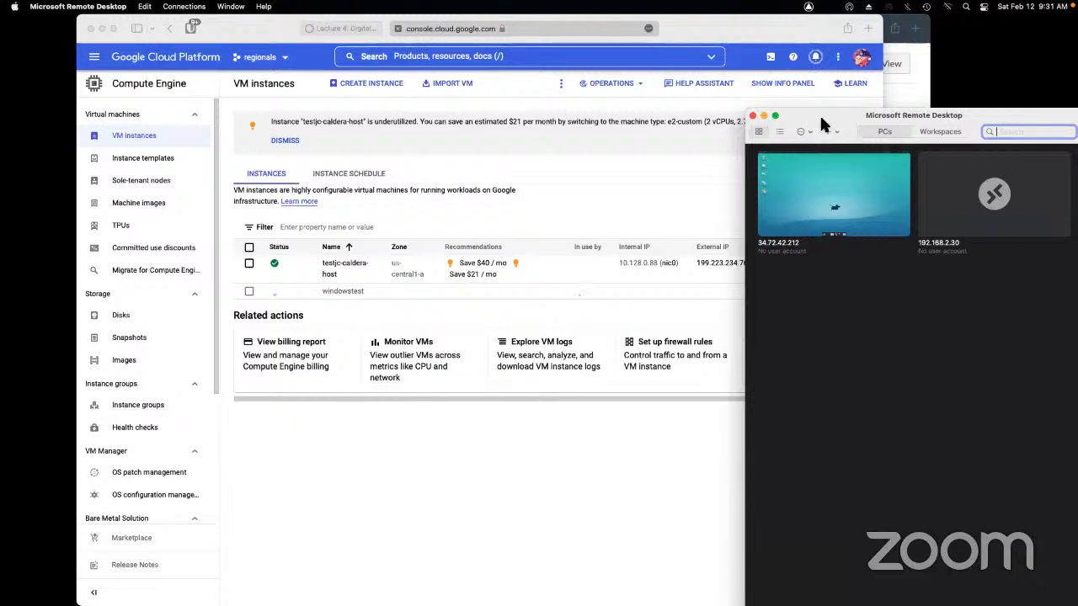
left_click(764, 115)
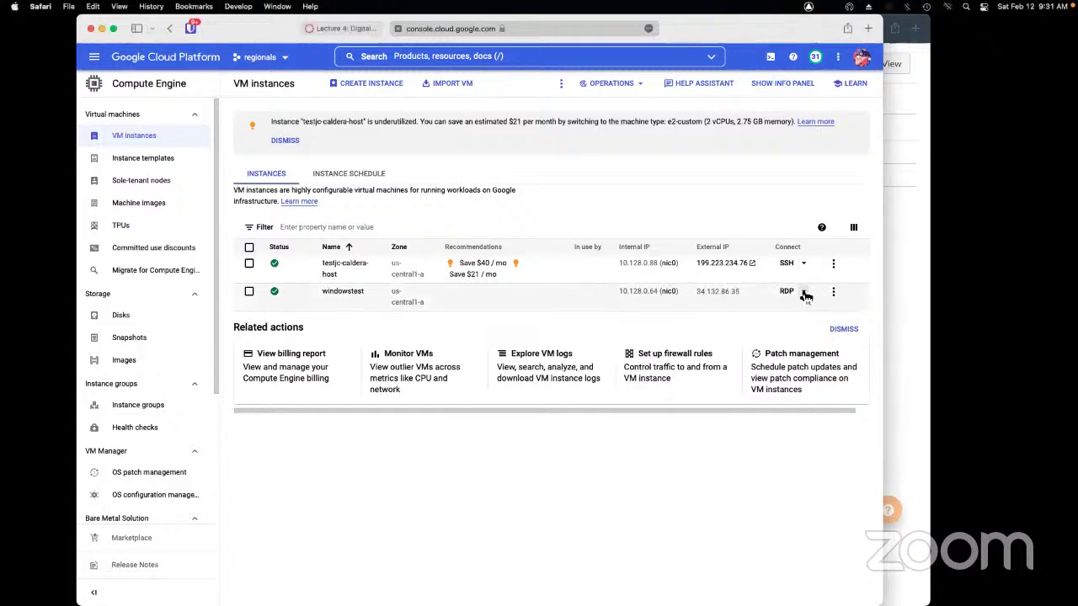
left_click(803, 291)
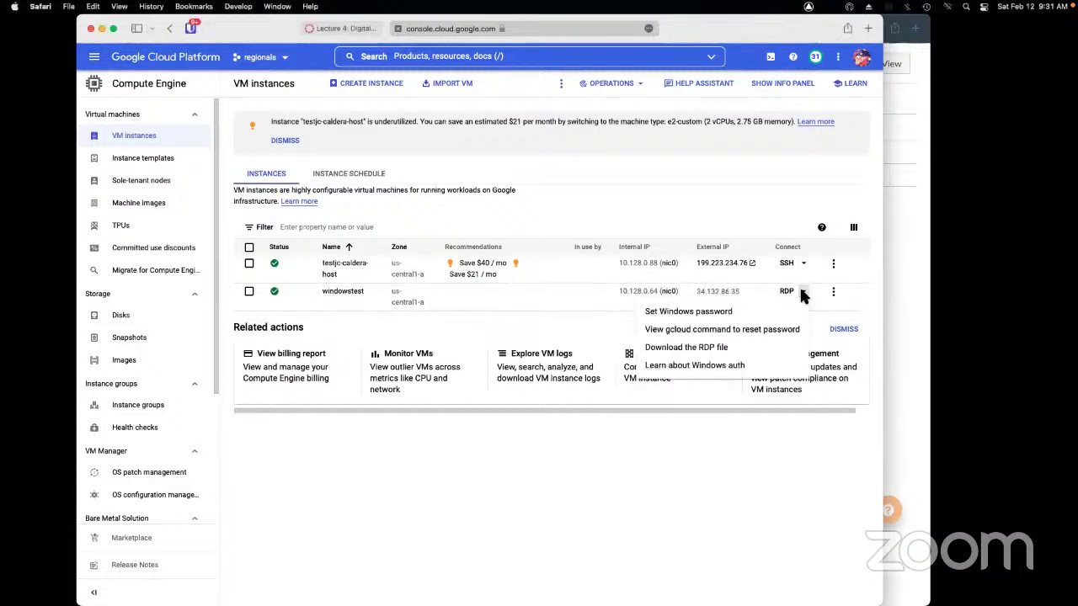
Download windowstest's RDP file and open the Set new Windows password dialog
left_click(765, 350)
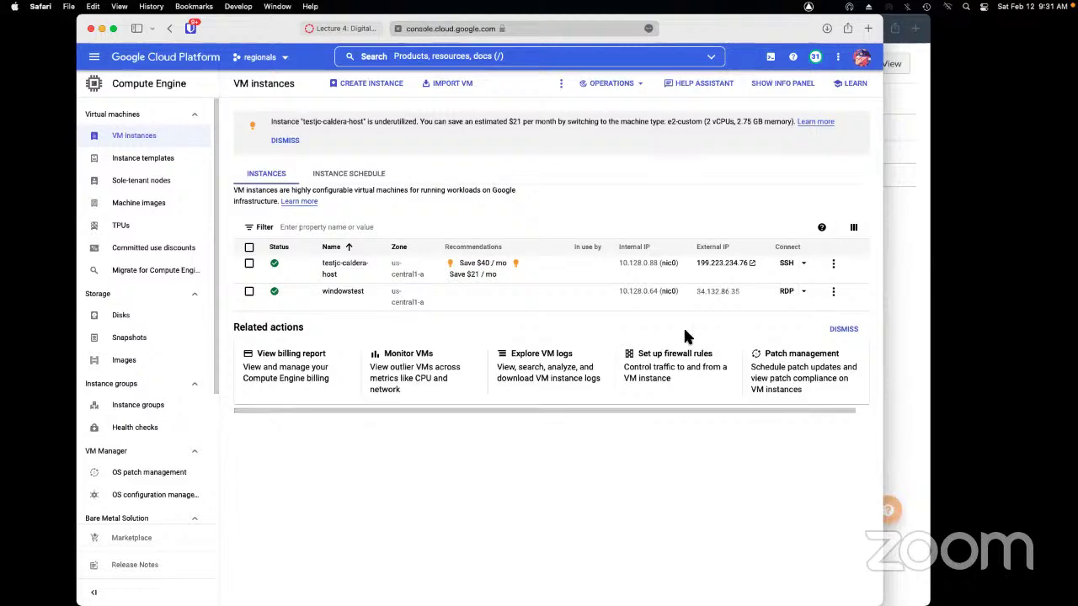
left_click(803, 291)
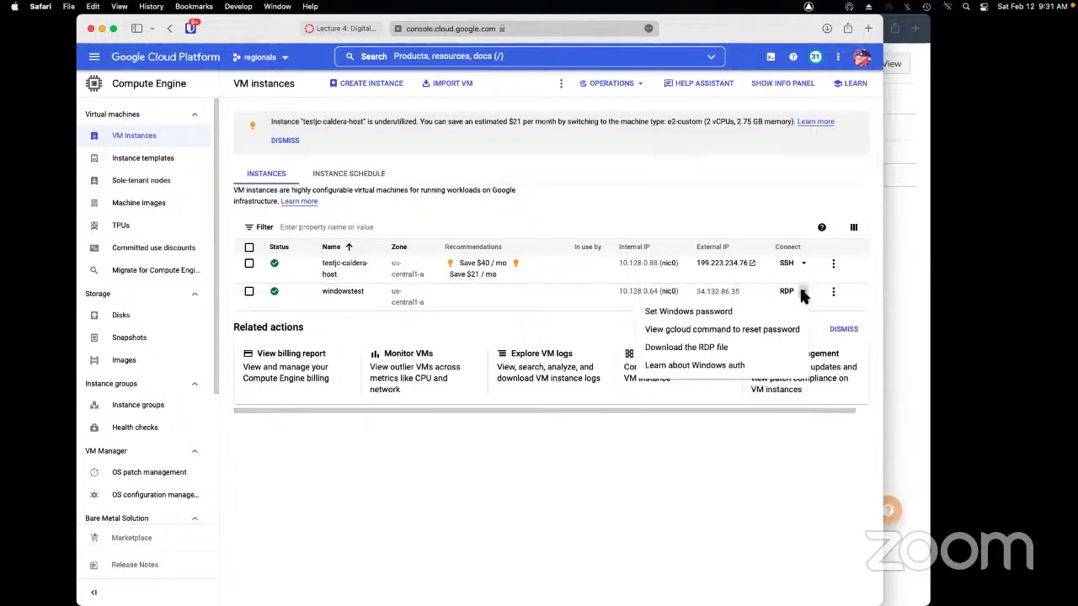
left_click(750, 311)
left_click(612, 355)
Copy the account username from the Set new Windows password dialog
left_click(475, 432)
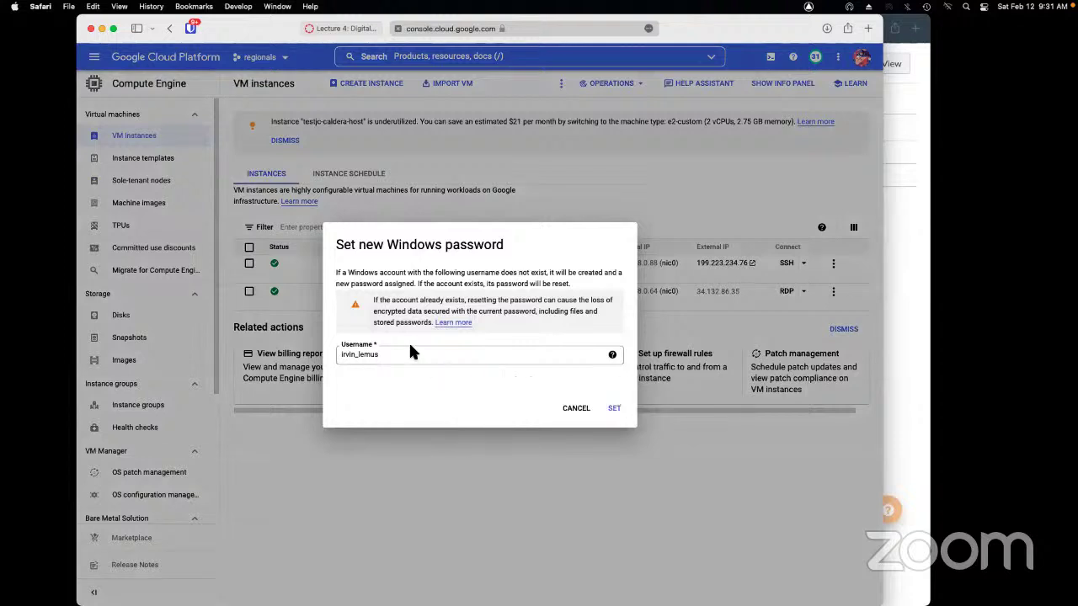
double_click(353, 353)
right_click(358, 362)
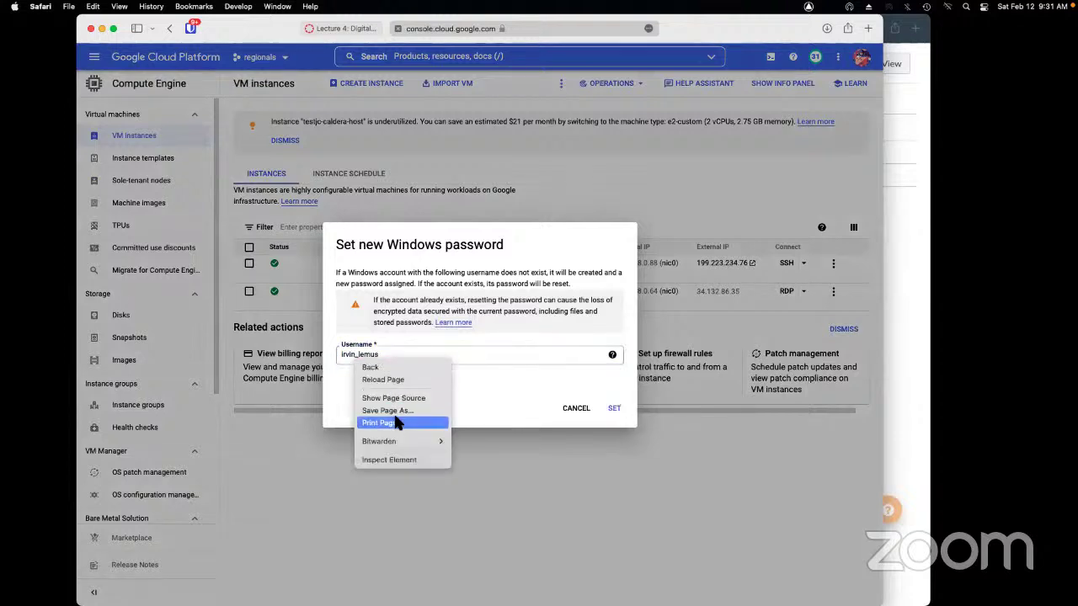
left_click(335, 353)
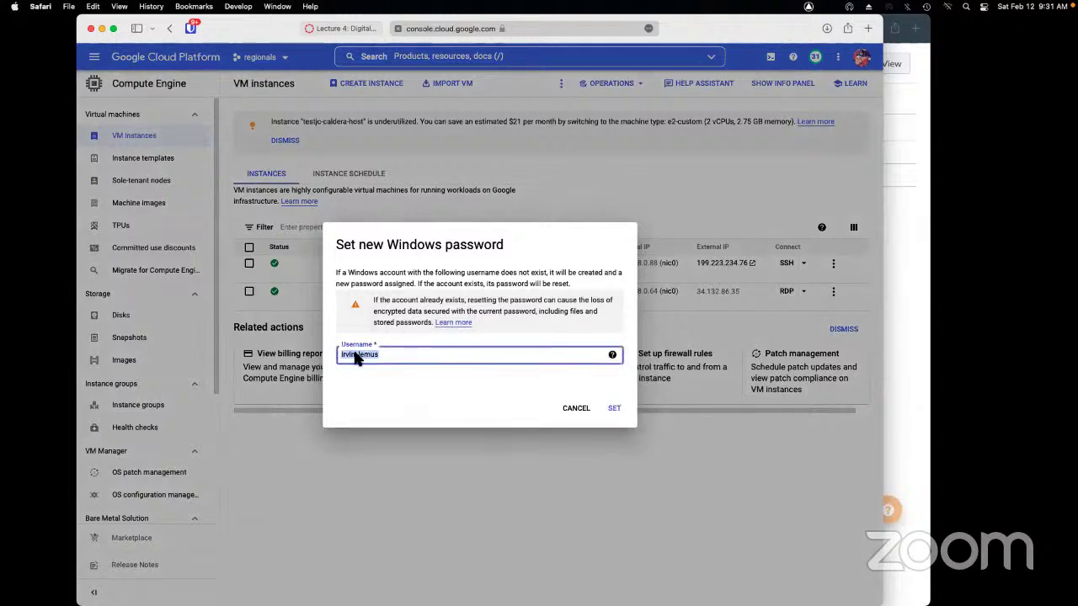
right_click(353, 356)
left_click(371, 433)
Open windowstest.rdp in Atom and add a 'password:s:' line
key("super+Tab")
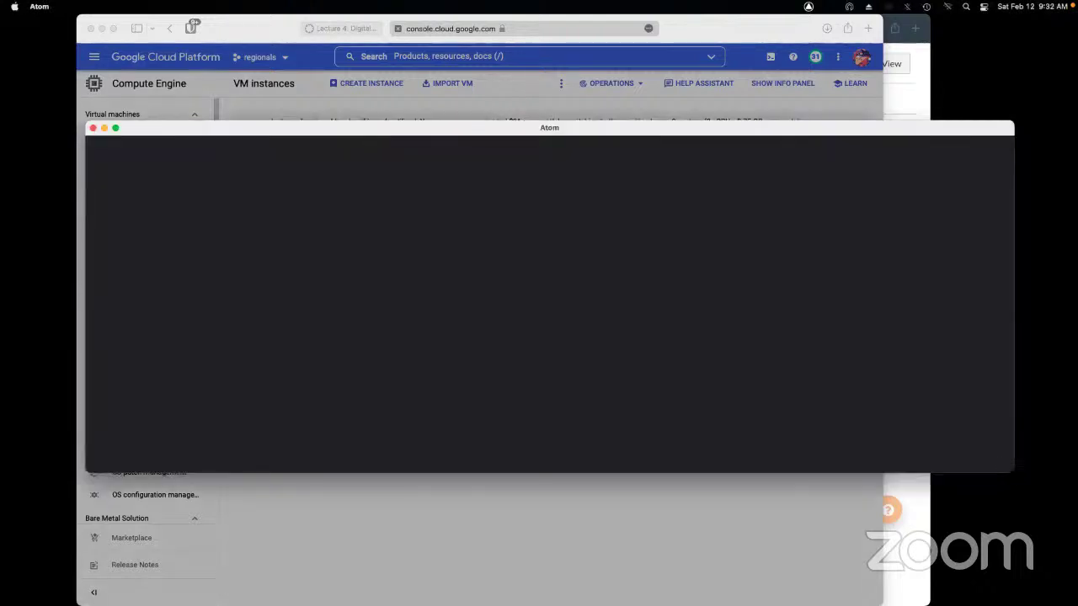
left_click_drag(348, 137, 353, 278)
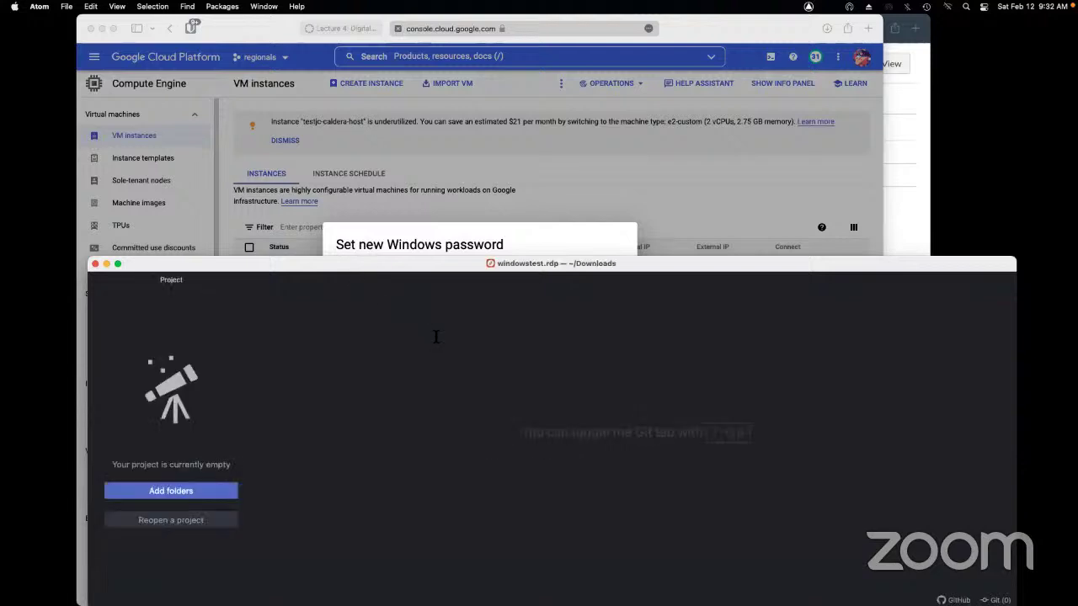
left_click(462, 251)
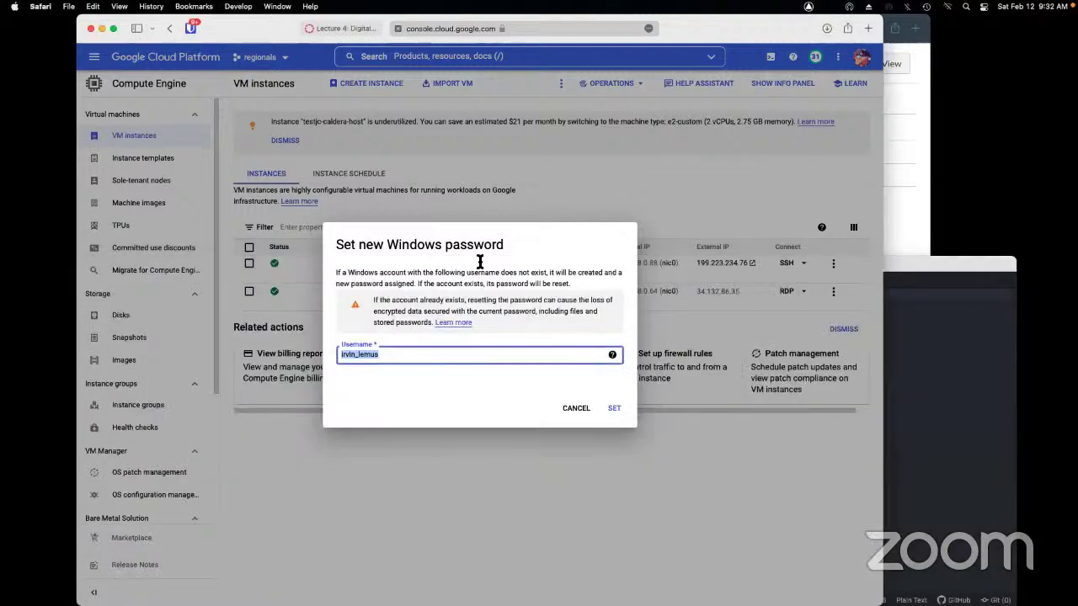
key("super+Tab")
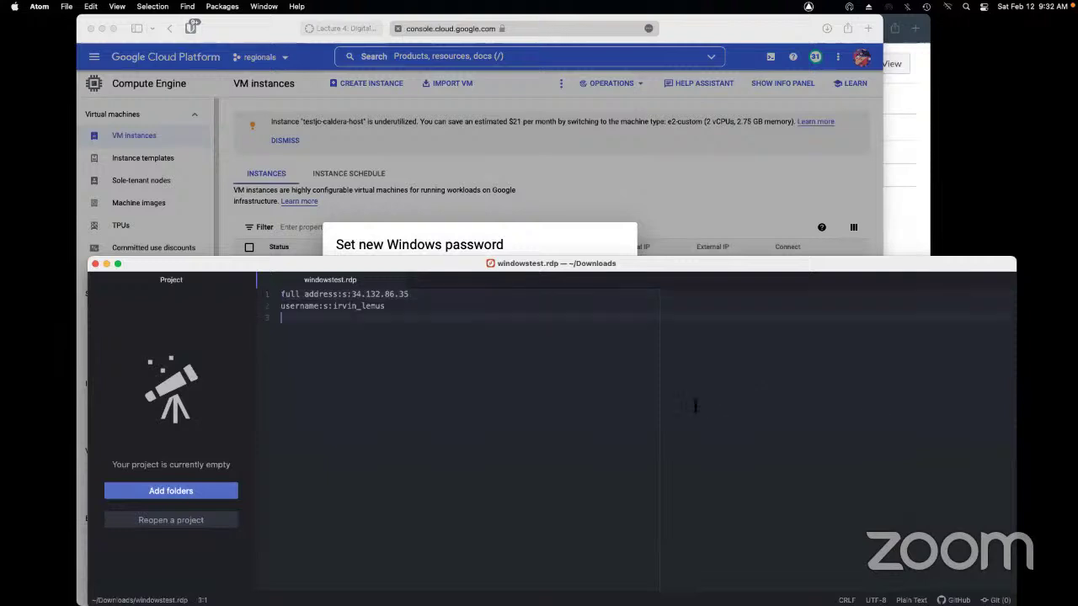
type("password:s:")
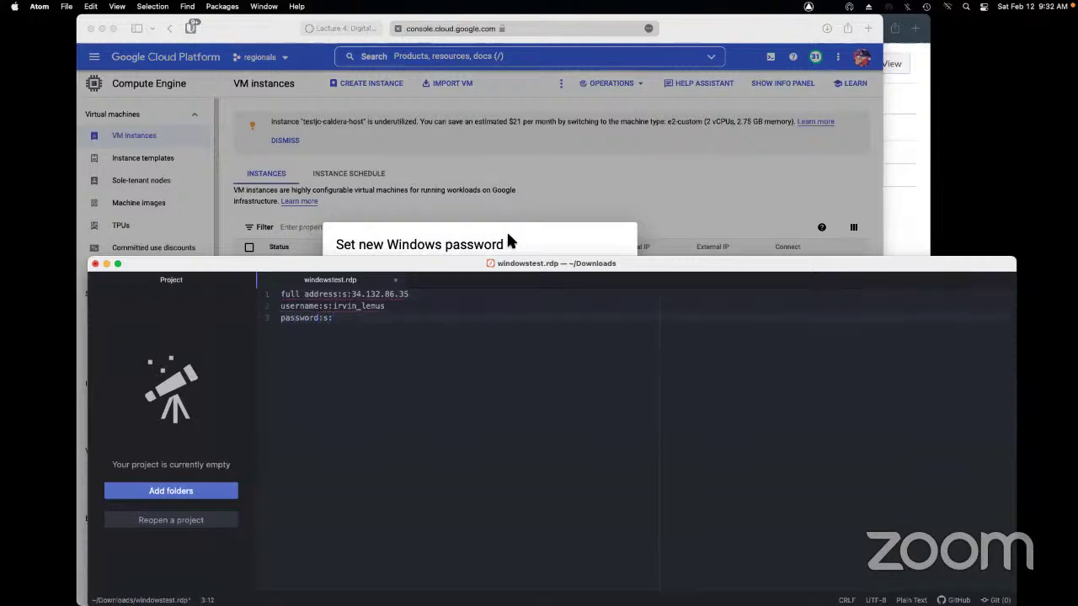
Generate a new Windows password in the console and paste it after password:s:
left_click(509, 241)
left_click(611, 408)
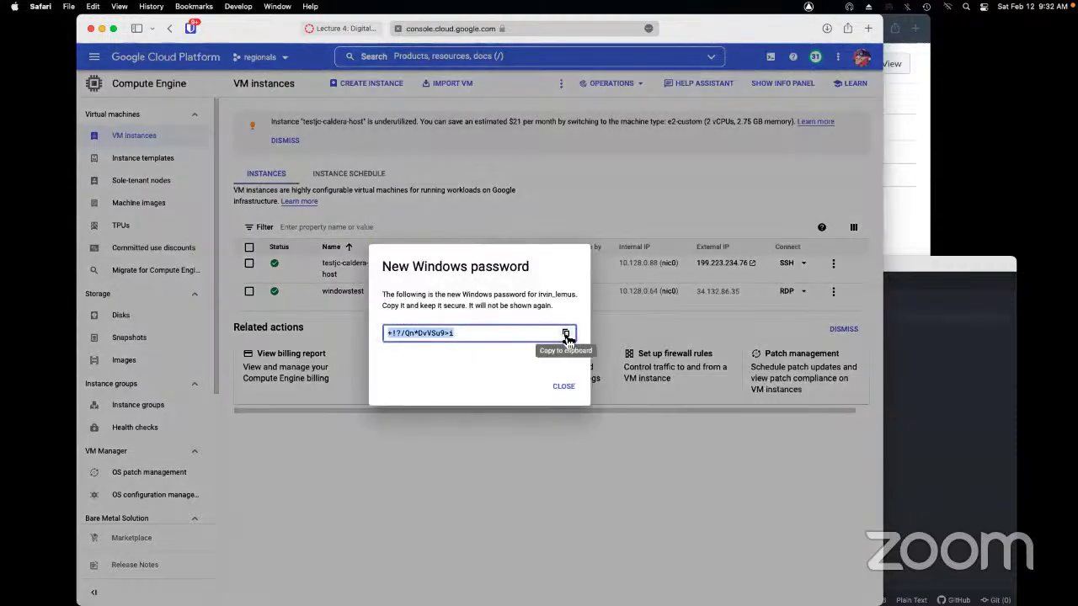
left_click(566, 334)
left_click(944, 381)
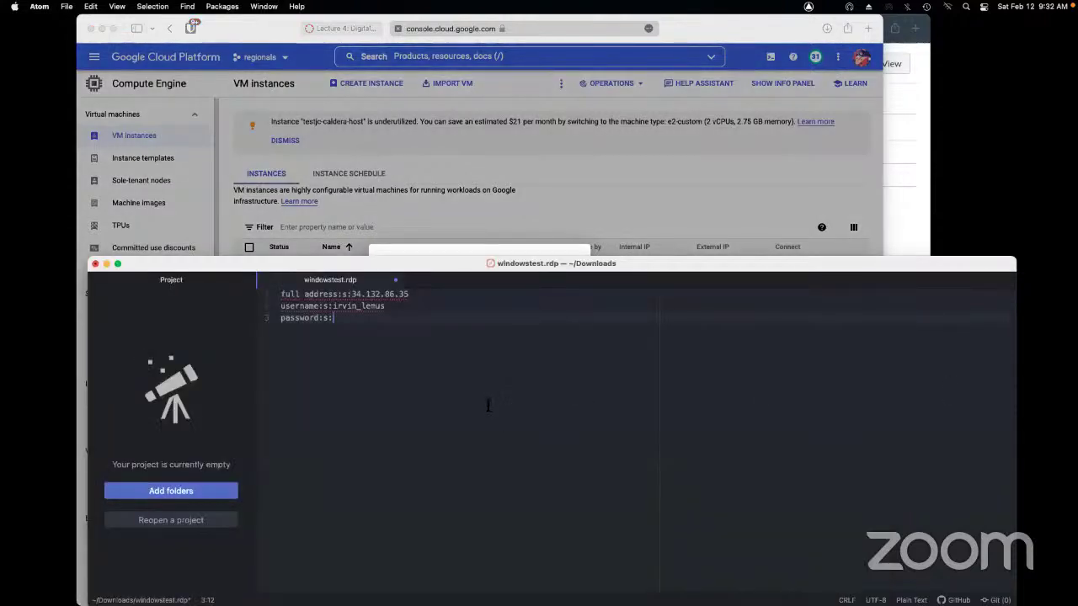
key("super+v")
Save windowstest.rdp, dismiss the new password notice, and close Atom
key("super+s")
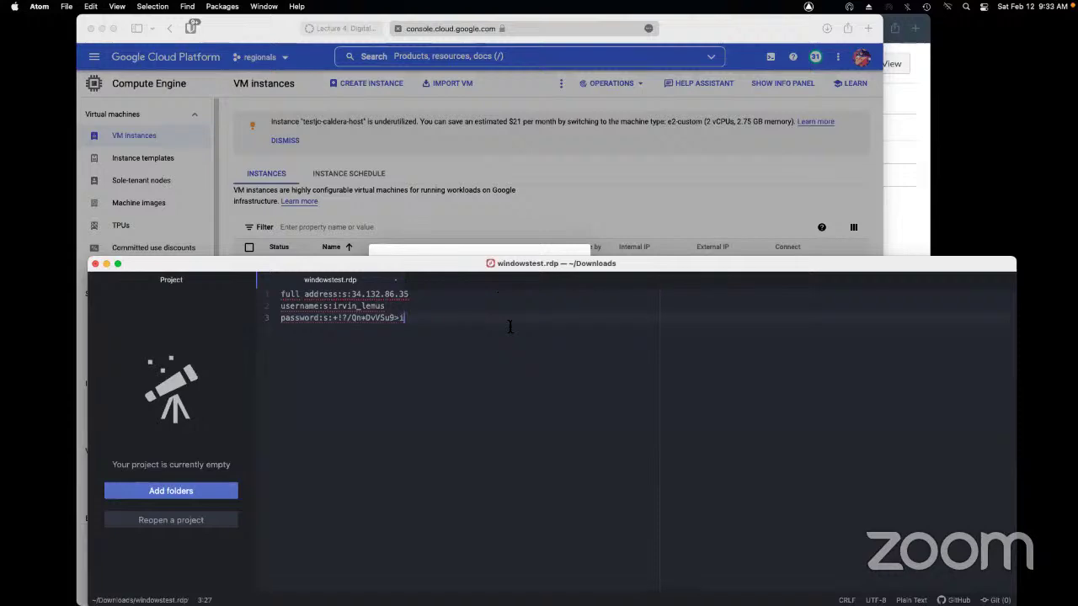
left_click(483, 253)
left_click(571, 389)
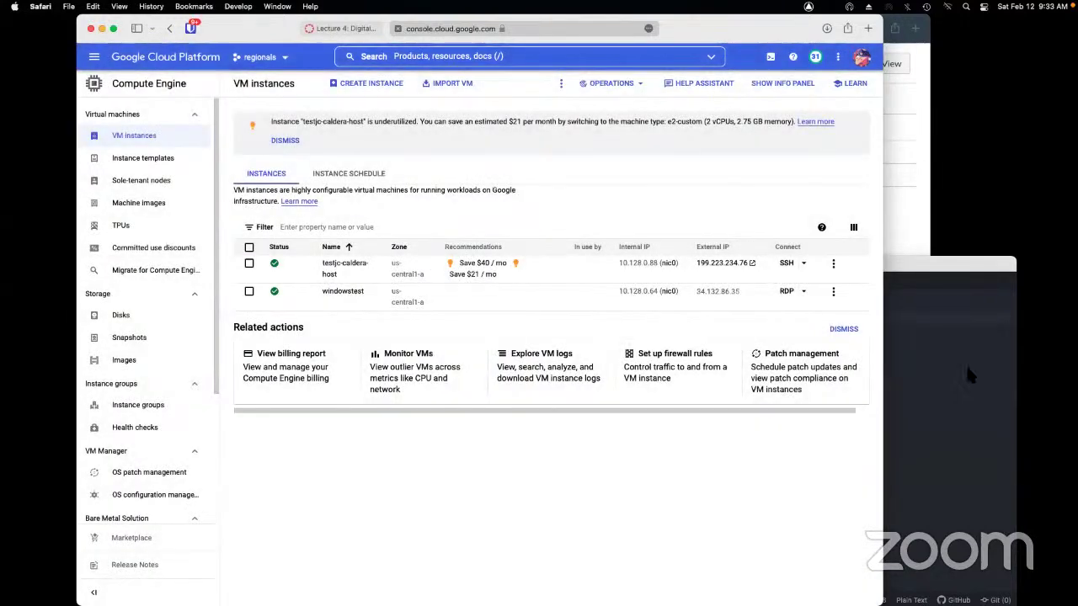
left_click(966, 364)
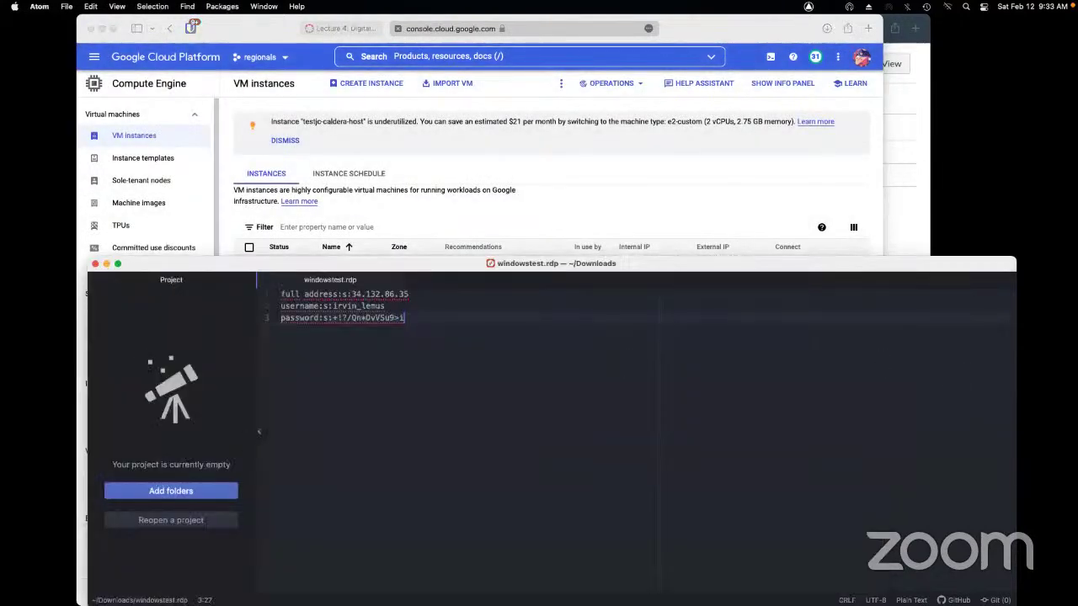
left_click(95, 264)
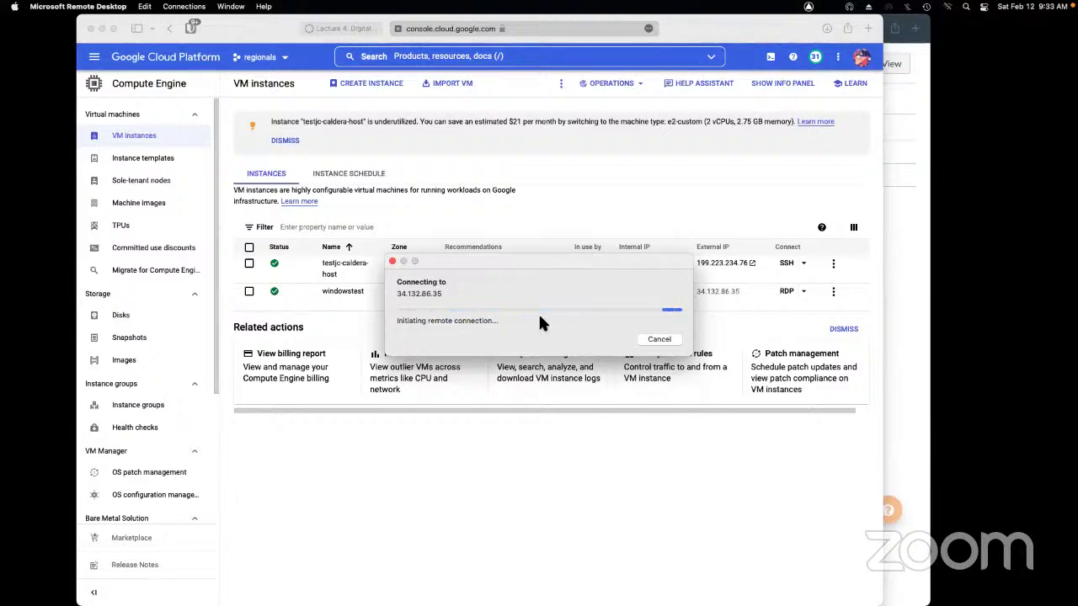
left_click(630, 207)
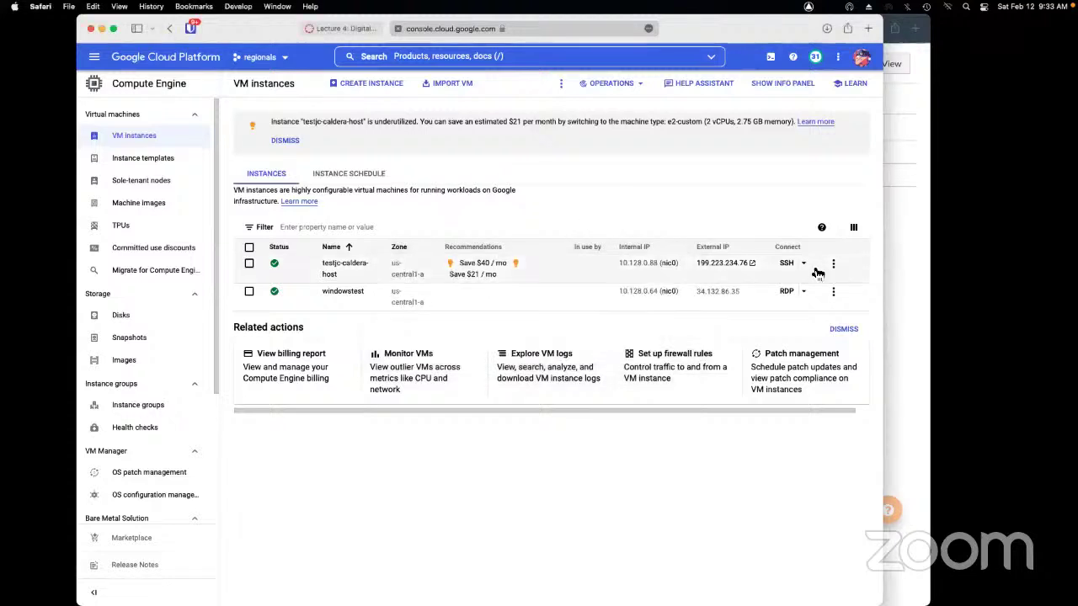
Look over the windowstest instance's details page
left_click(345, 295)
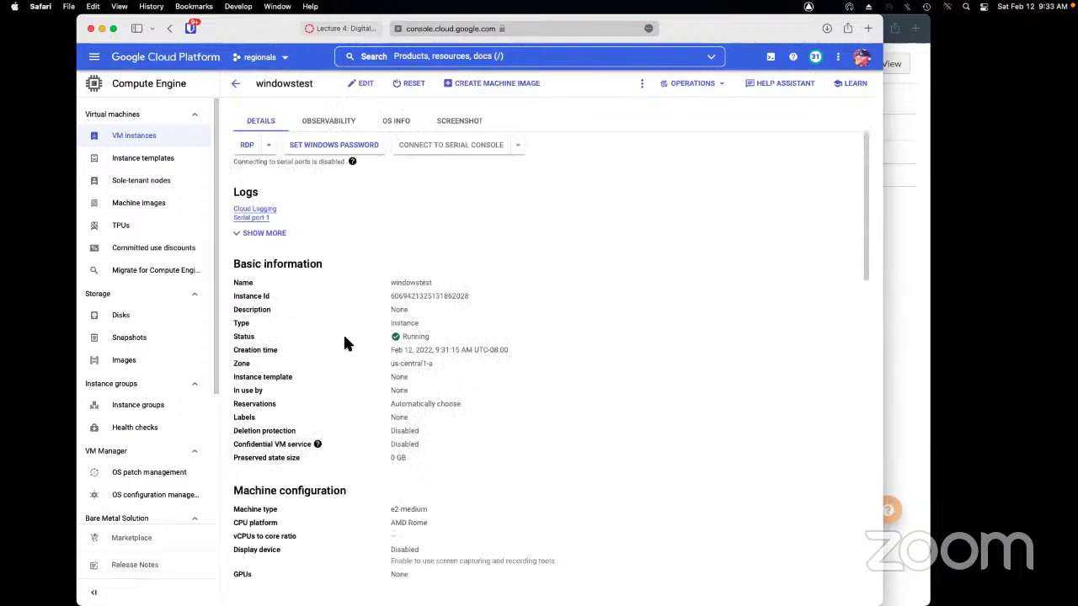
scroll(344, 346, "down", 10)
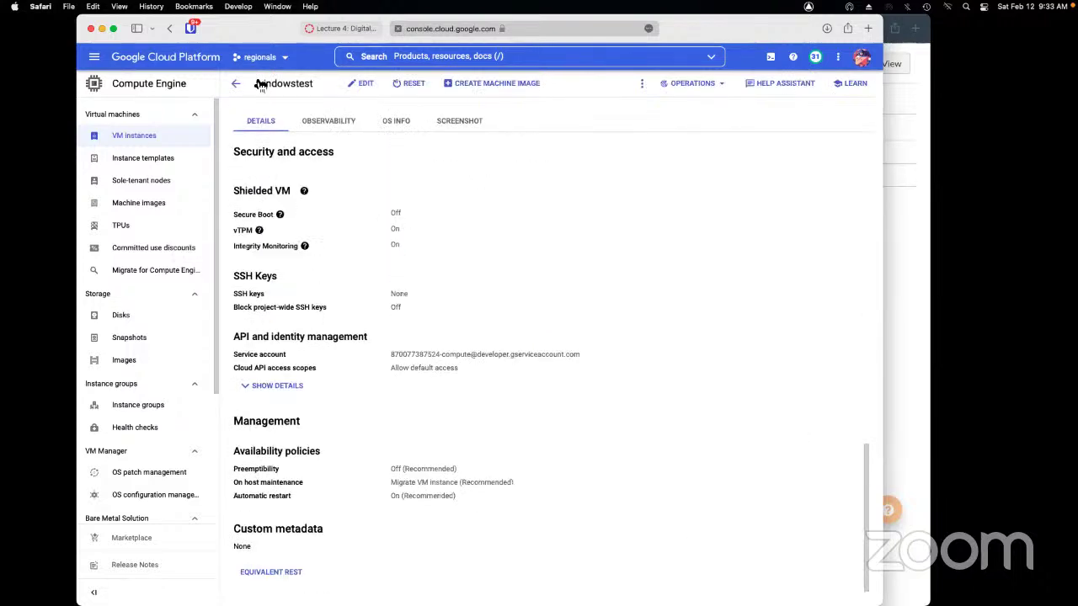
scroll(384, 370, "up", 1)
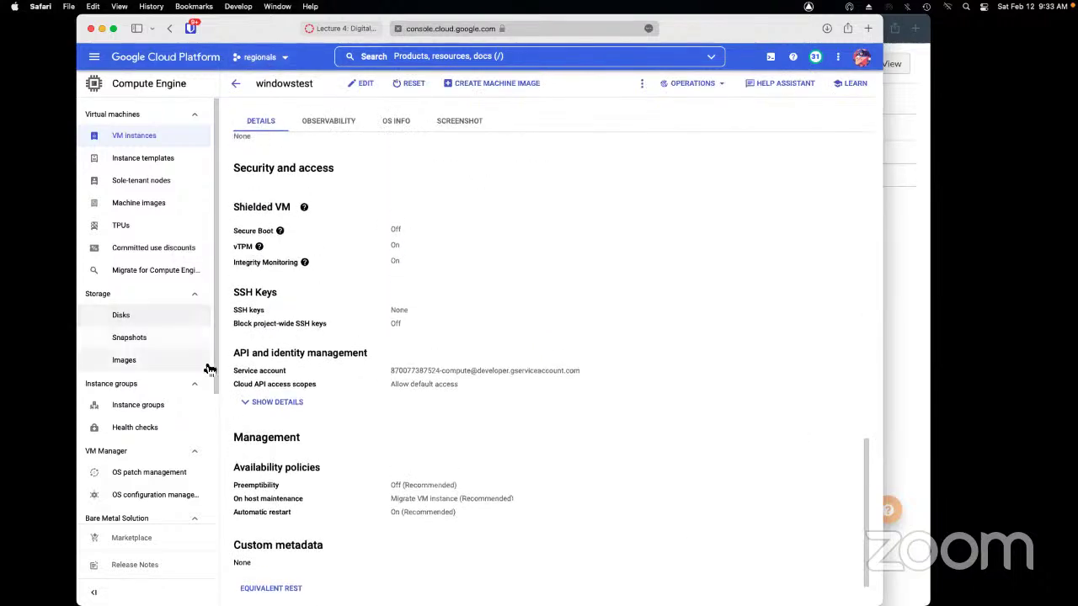
Go to VPC network Firewall and review the rules, including rdp on tcp/udp 3389
left_click(94, 57)
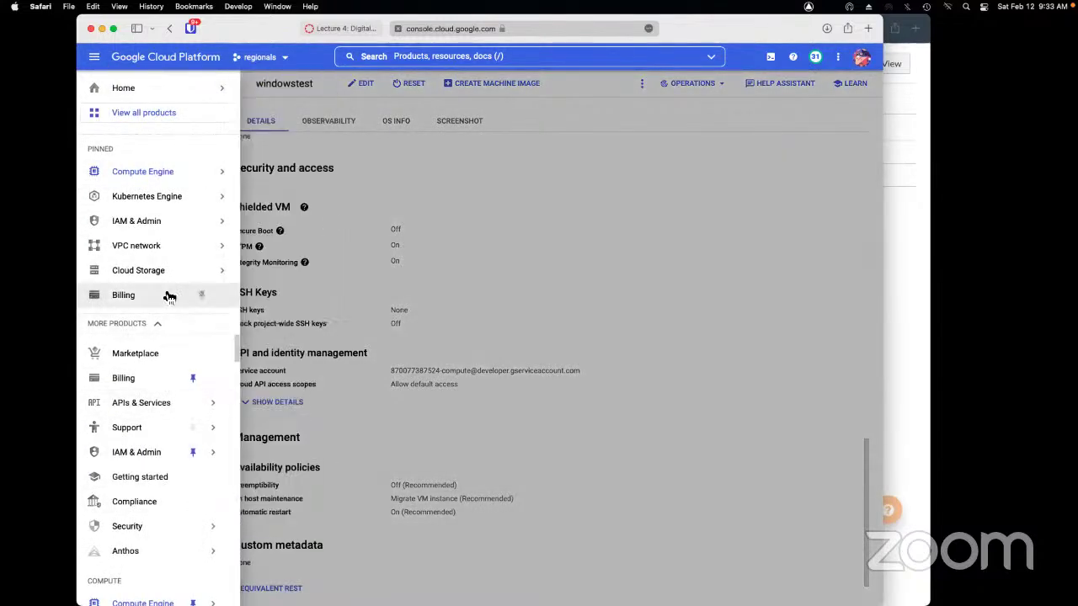
mouse_move(194, 246)
left_click(251, 248)
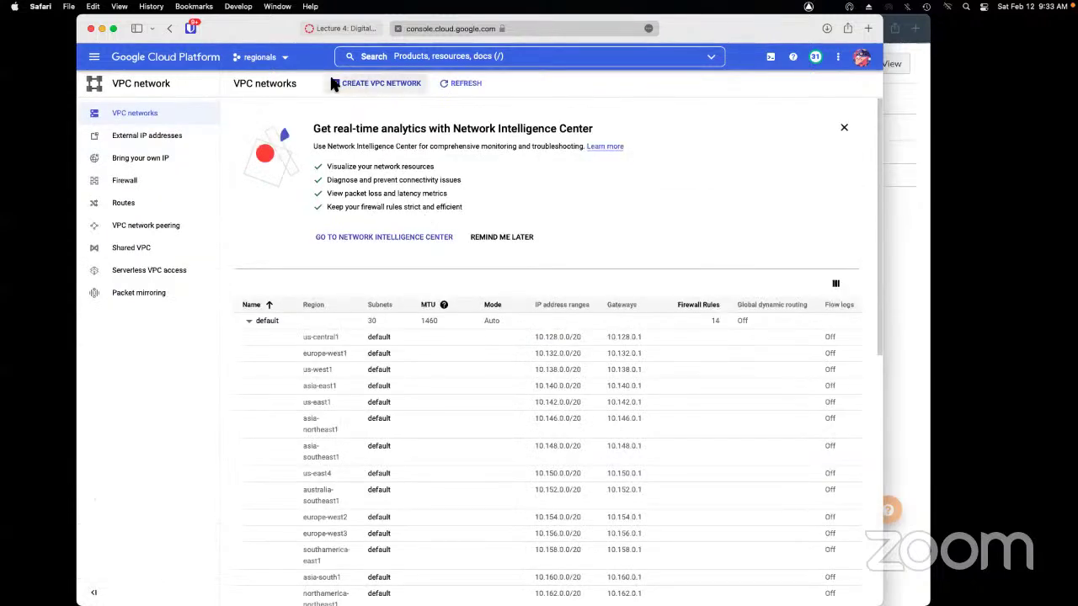
left_click(137, 177)
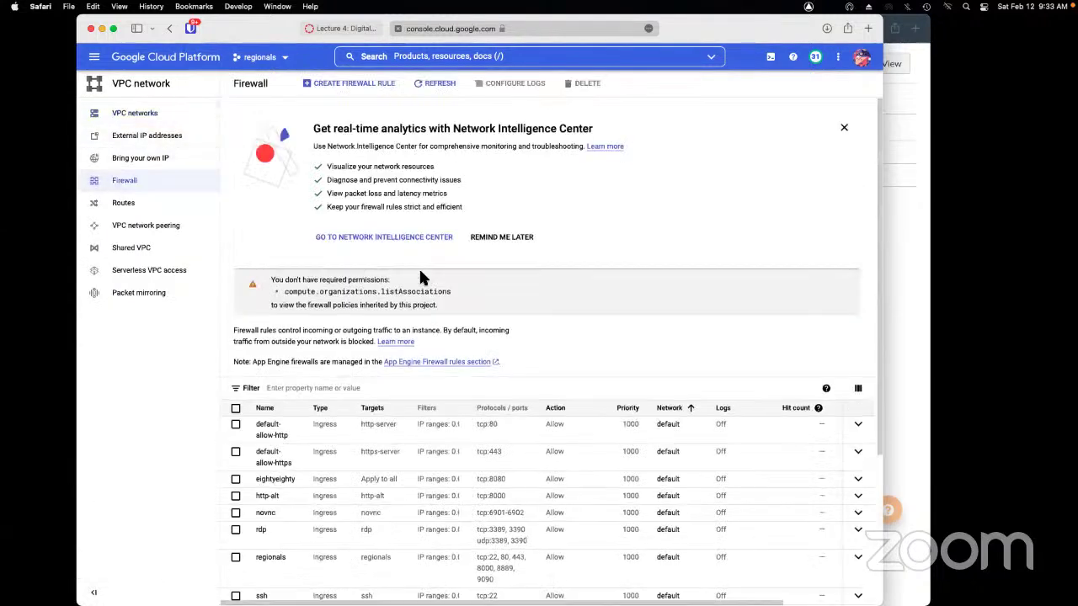
scroll(421, 277, "down", 6)
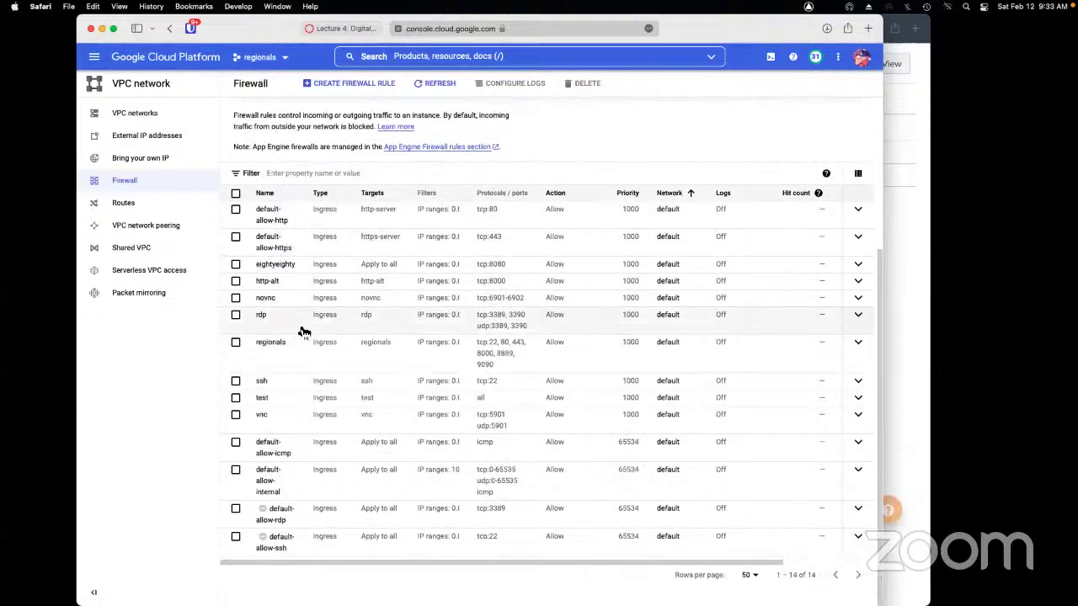
scroll(452, 330, "up", 6)
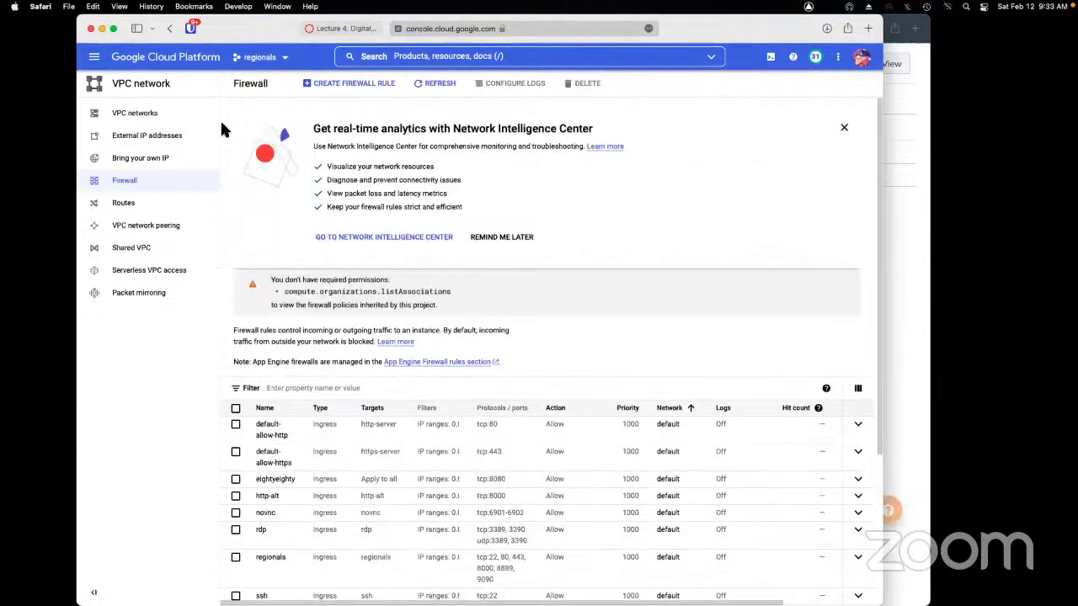
left_click(95, 56)
Edit windowstest, add the network tag 'rdp', and save the instance
mouse_move(160, 172)
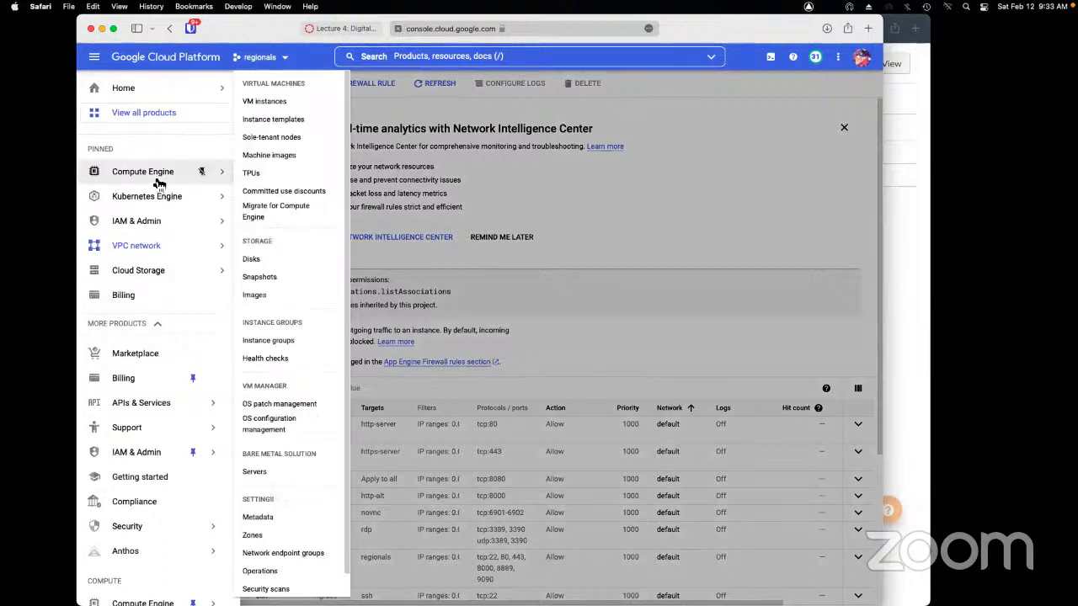
left_click(277, 96)
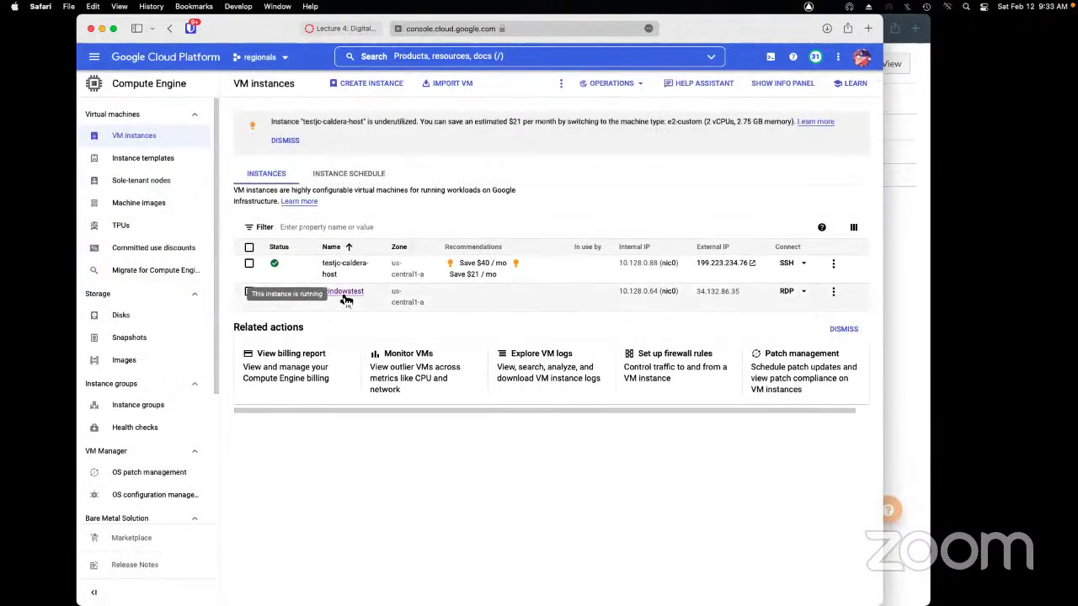
left_click(343, 292)
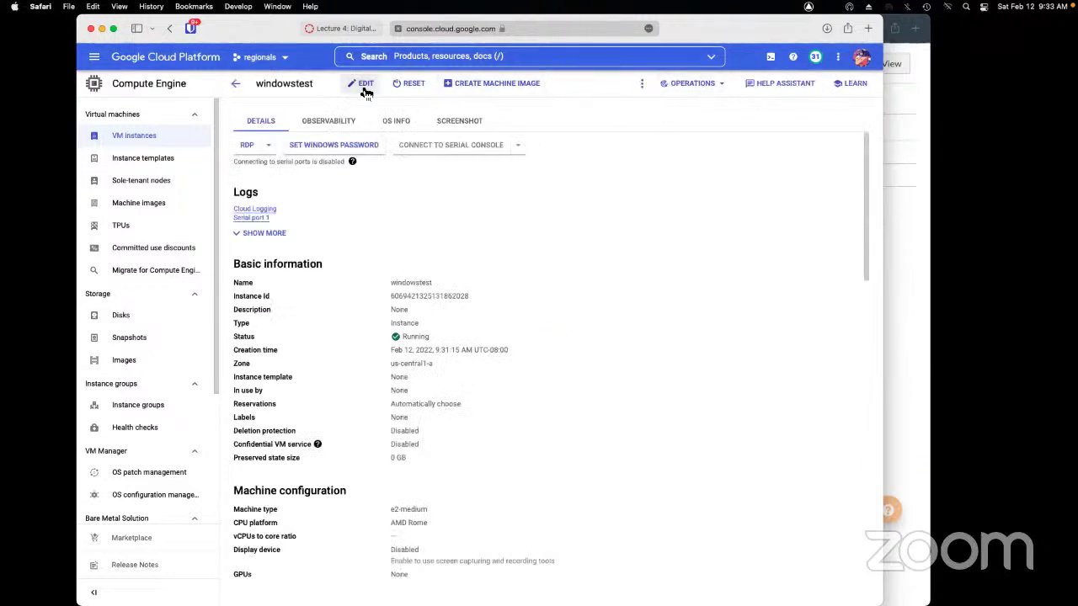
left_click(362, 85)
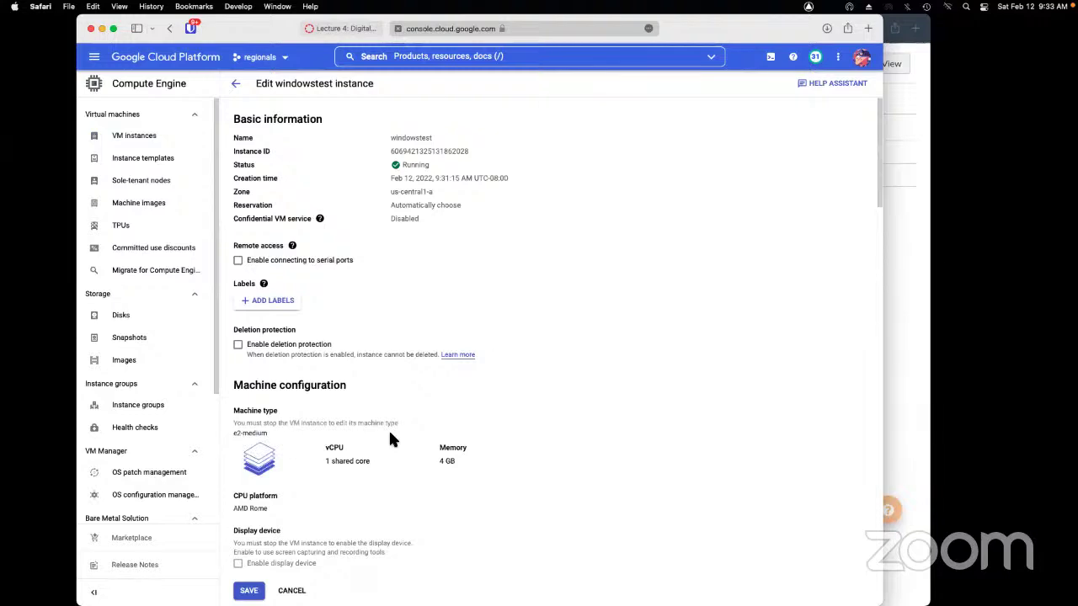
scroll(388, 431, "down", 15)
scroll(388, 435, "down", 6)
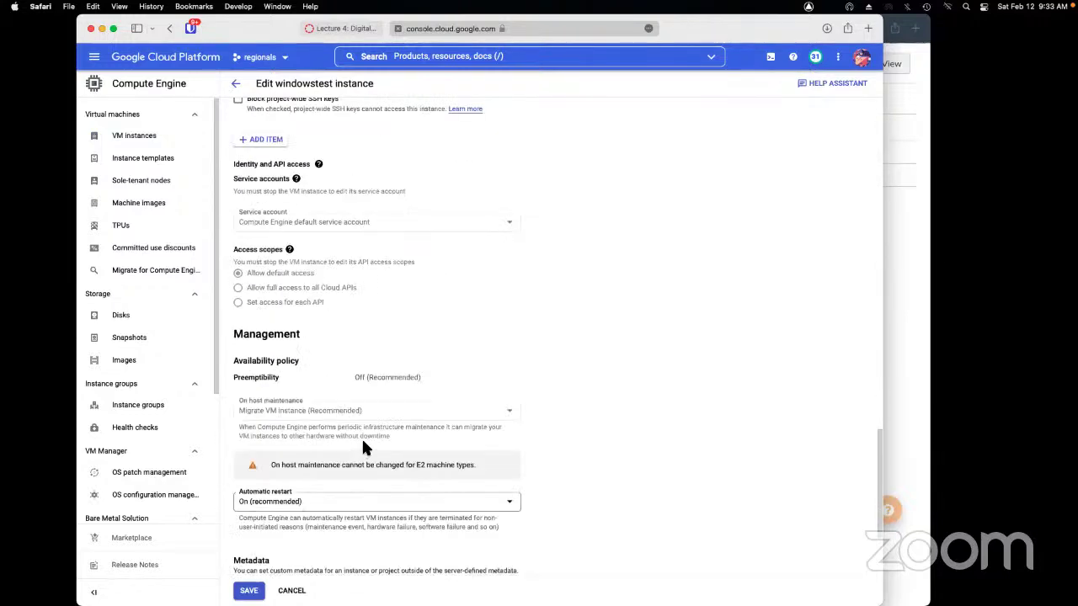
scroll(364, 446, "up", 7)
scroll(363, 438, "up", 5)
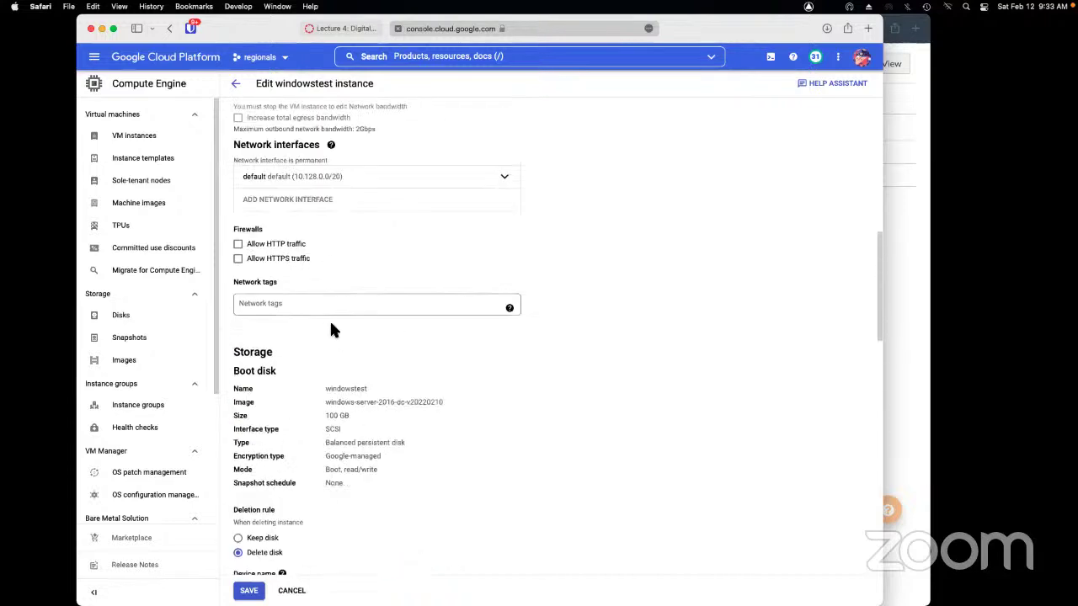
left_click(327, 303)
type("rdp")
key("Return")
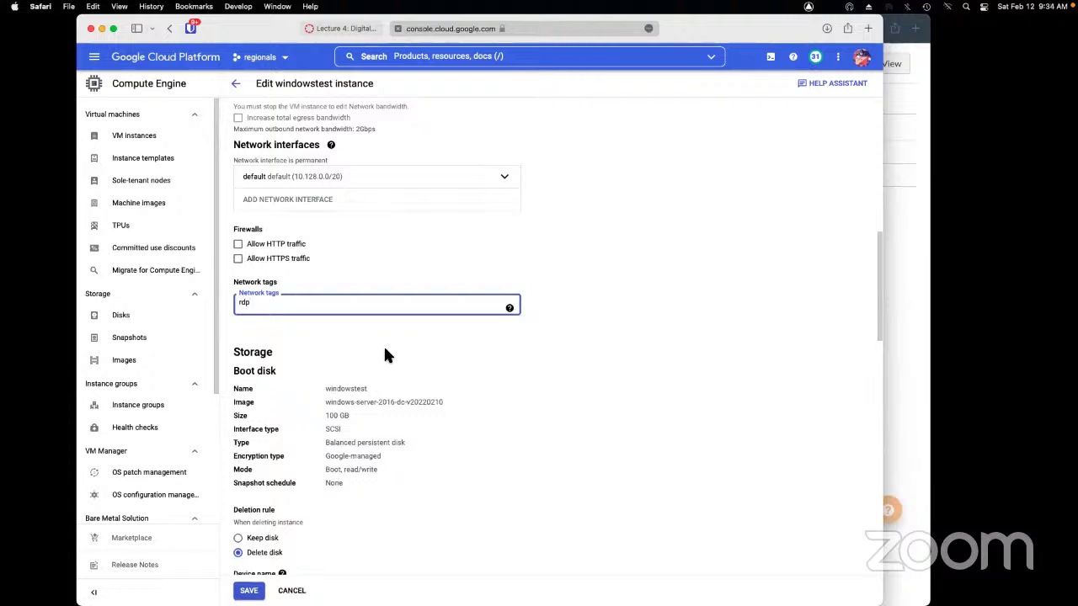
left_click(249, 590)
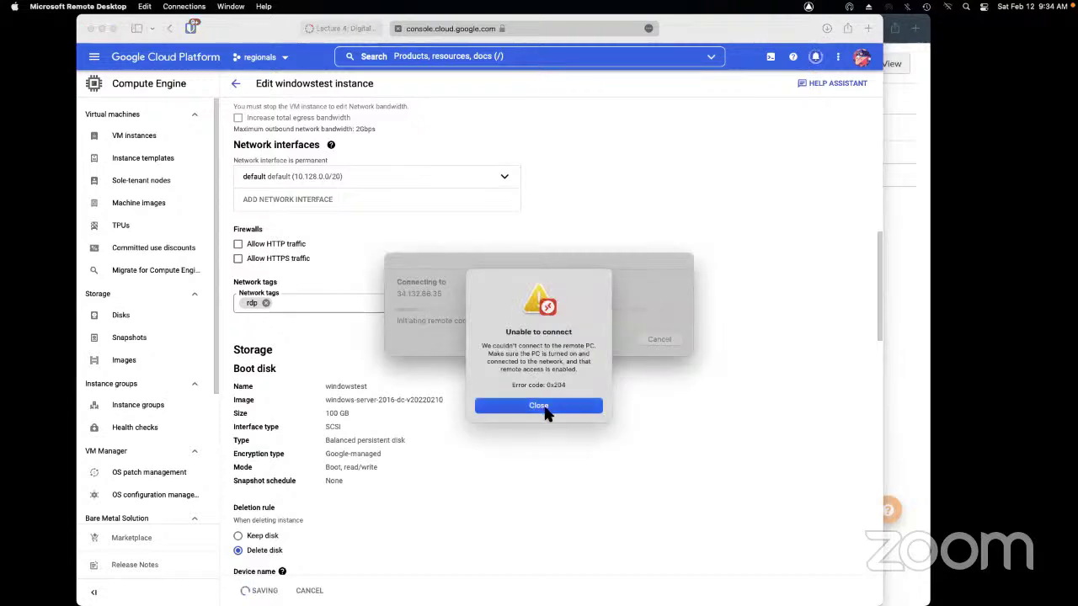
Dismiss the 'Unable to connect' error and return to the windowstest edit page
left_click(538, 406)
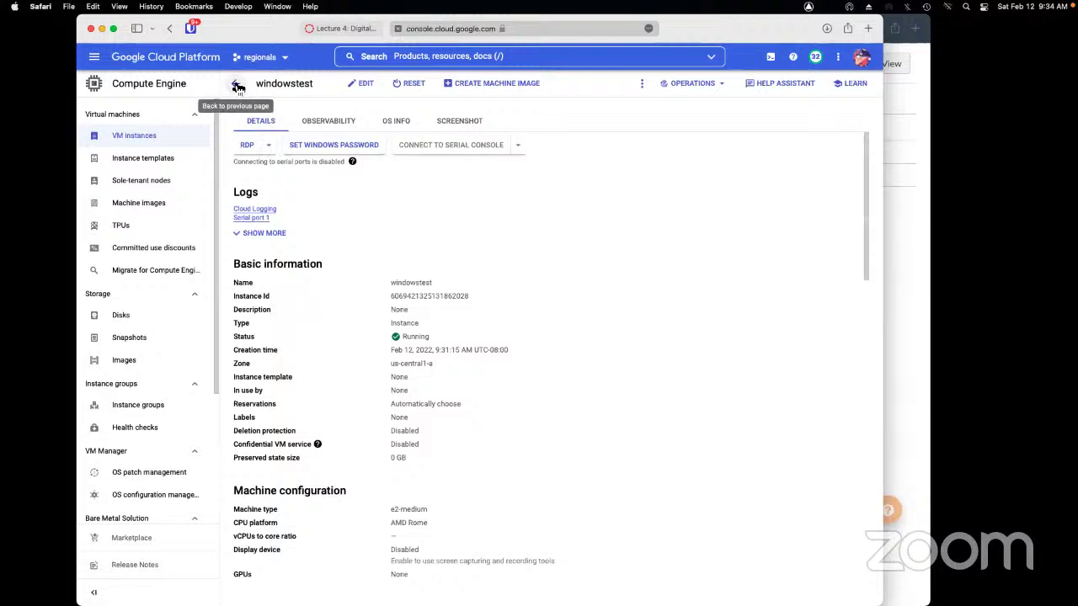
left_click(235, 84)
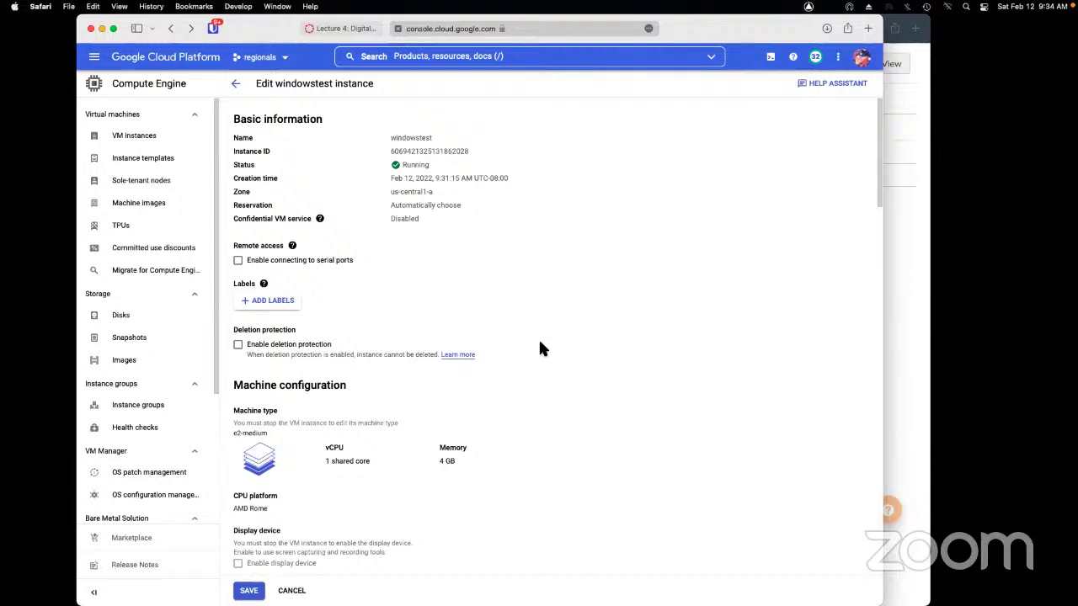
scroll(540, 337, "down", 10)
Leave the windowstest edit form via its details page and return to the VM instances list
scroll(535, 336, "down", 5)
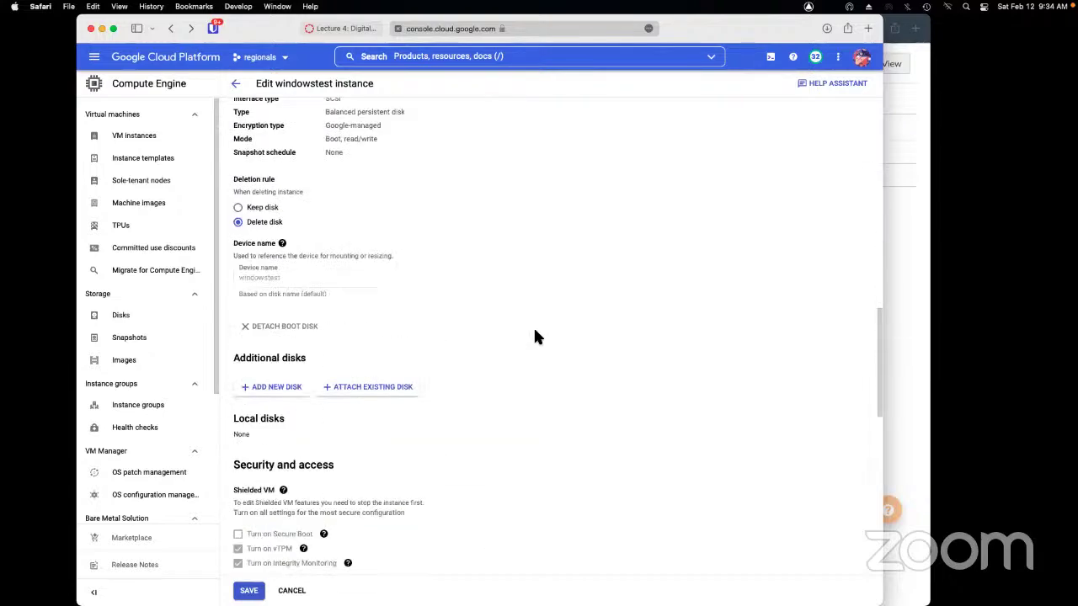
scroll(535, 336, "down", 5)
scroll(535, 338, "up", 20)
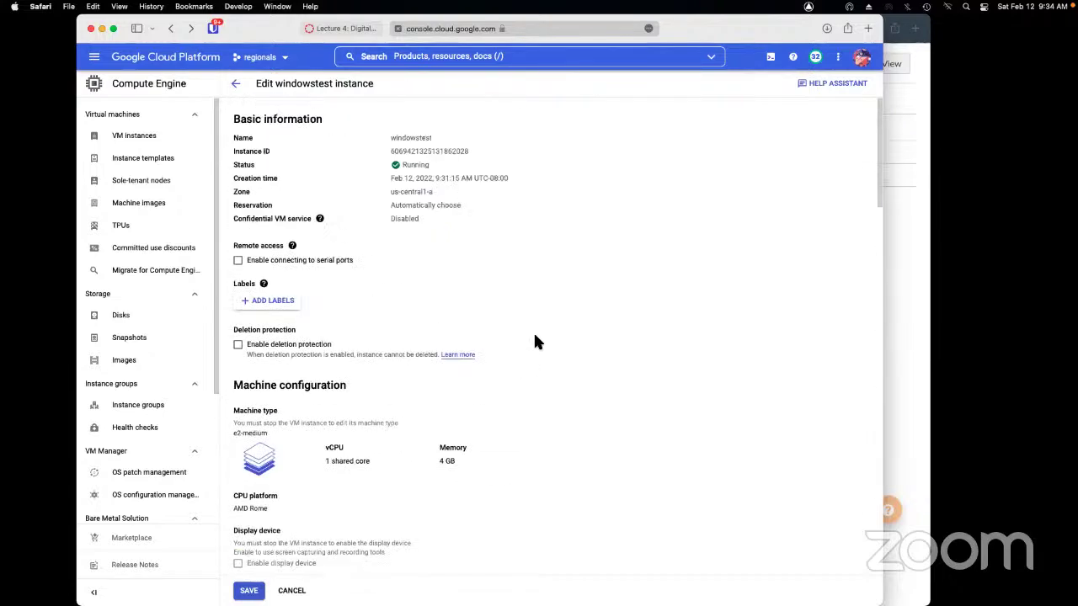
left_click(236, 84)
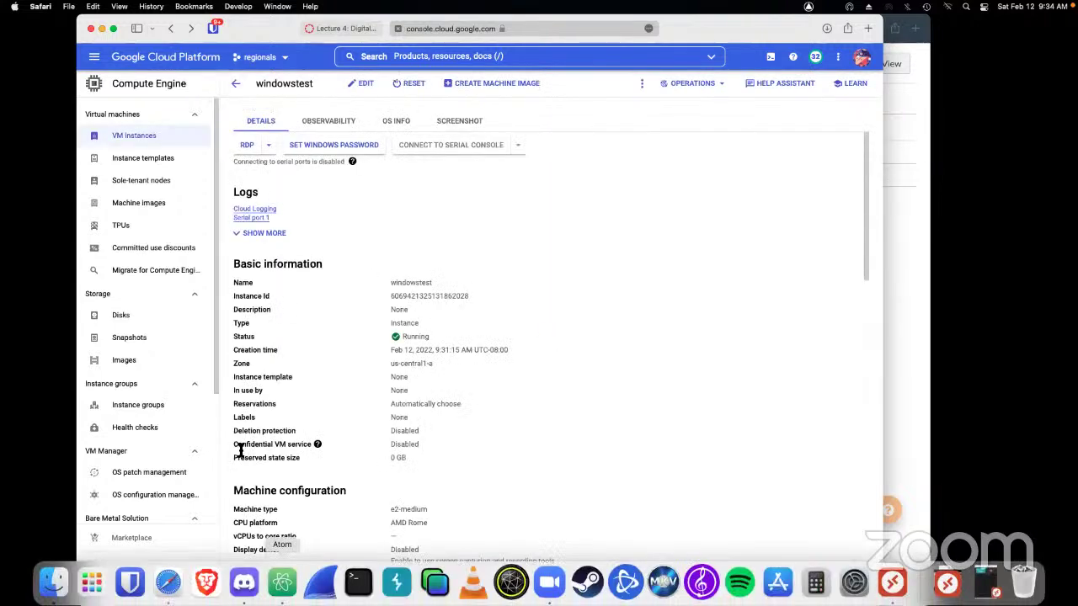
left_click(152, 141)
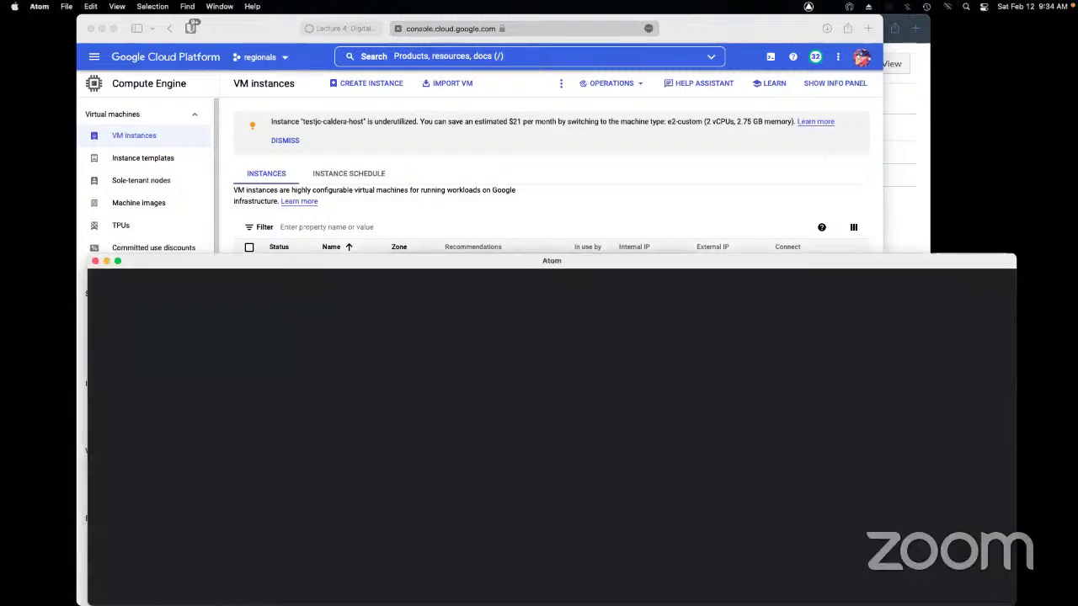
Paste the password saved in windowstest.rdp into the sign-in, continue, and accept the certificate
left_click_drag(292, 259, 328, 482)
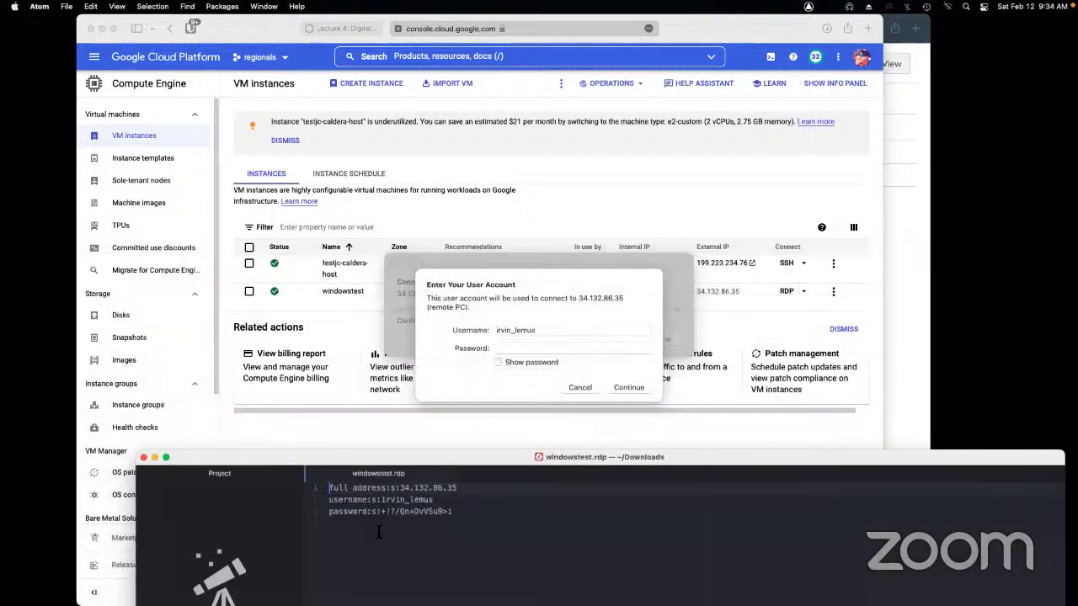
left_click_drag(452, 511, 381, 512)
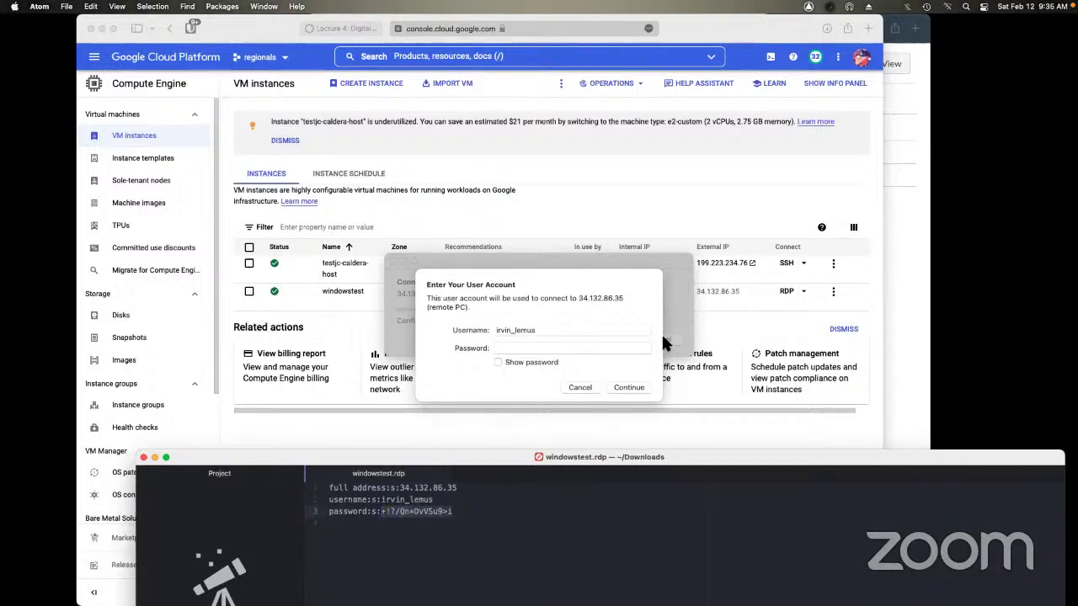
left_click(577, 351)
key("super+v")
left_click(630, 388)
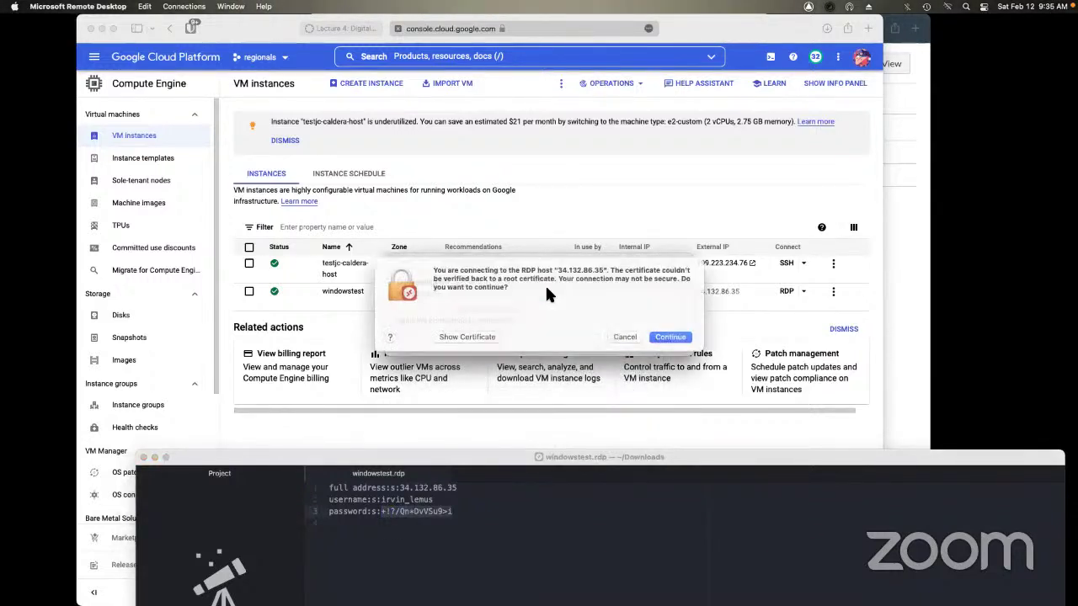
left_click(673, 349)
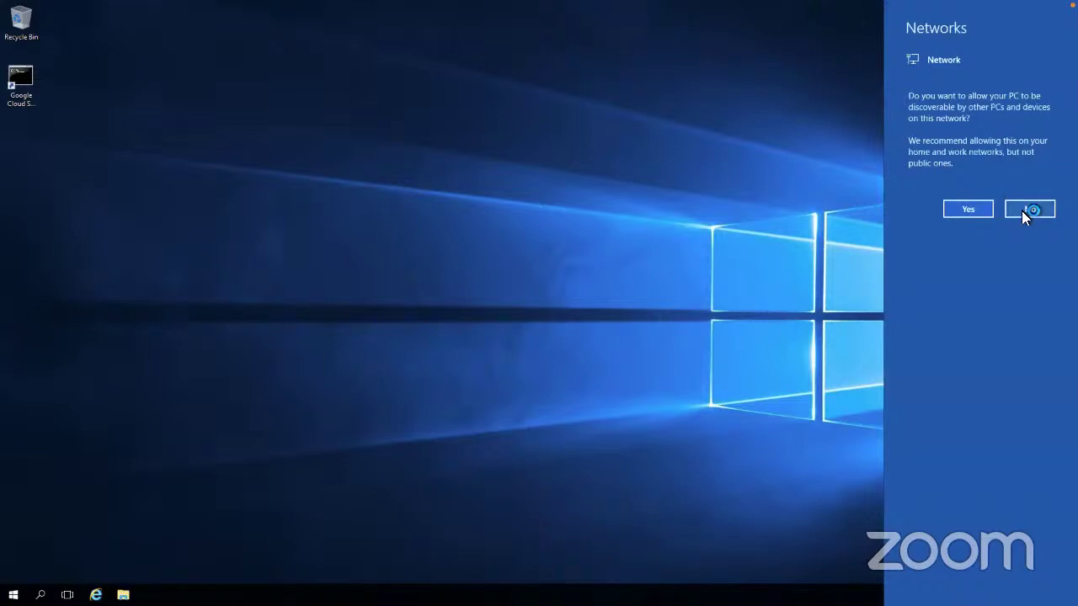
Decline network discovery, set up Internet Explorer 11 without recommended settings, then close it
left_click(1026, 210)
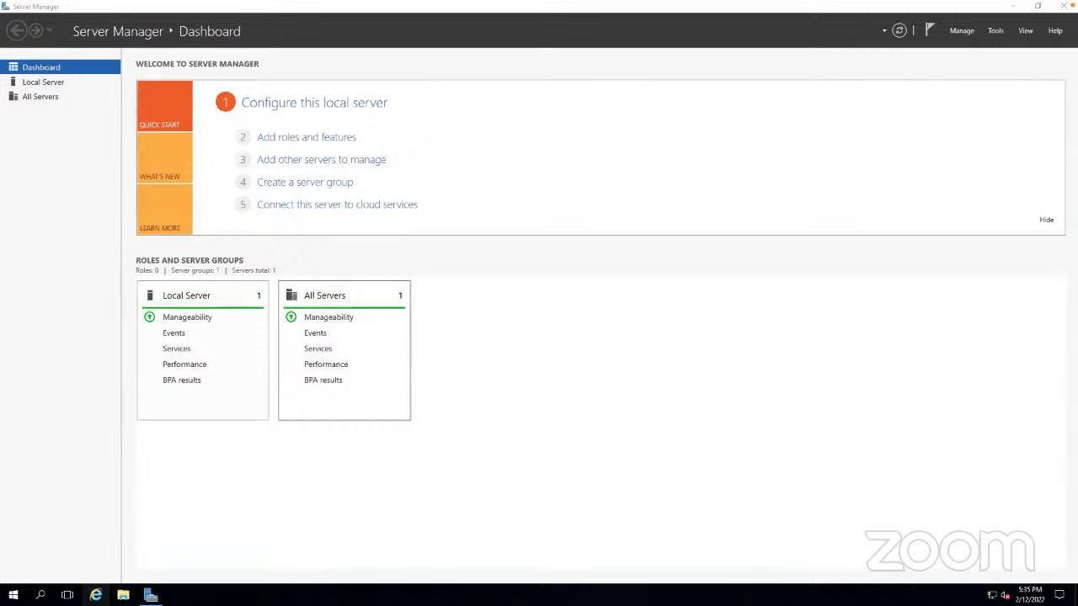
left_click(95, 596)
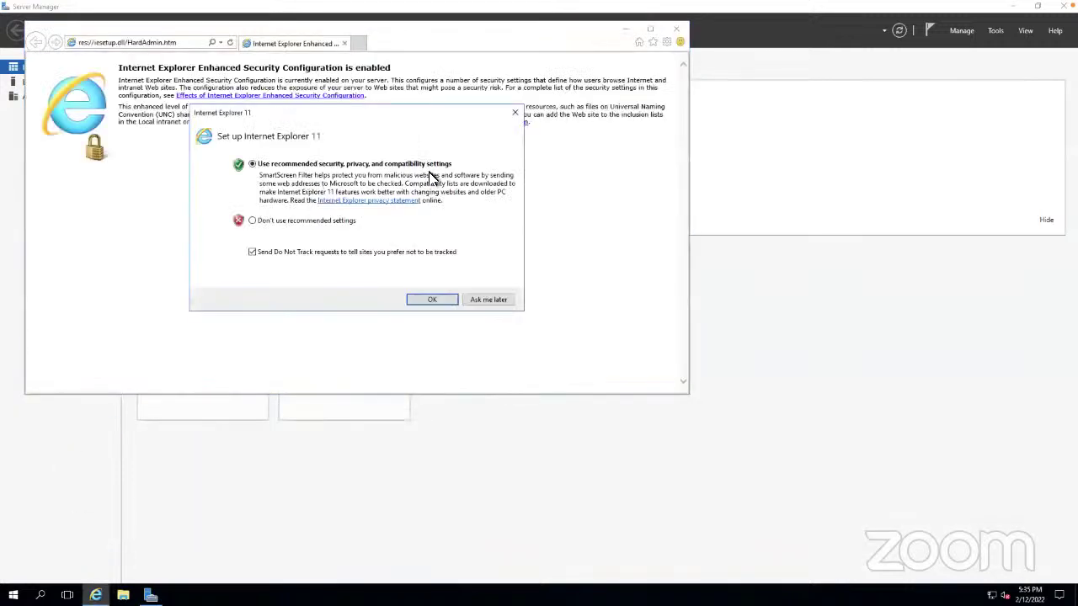
left_click(308, 222)
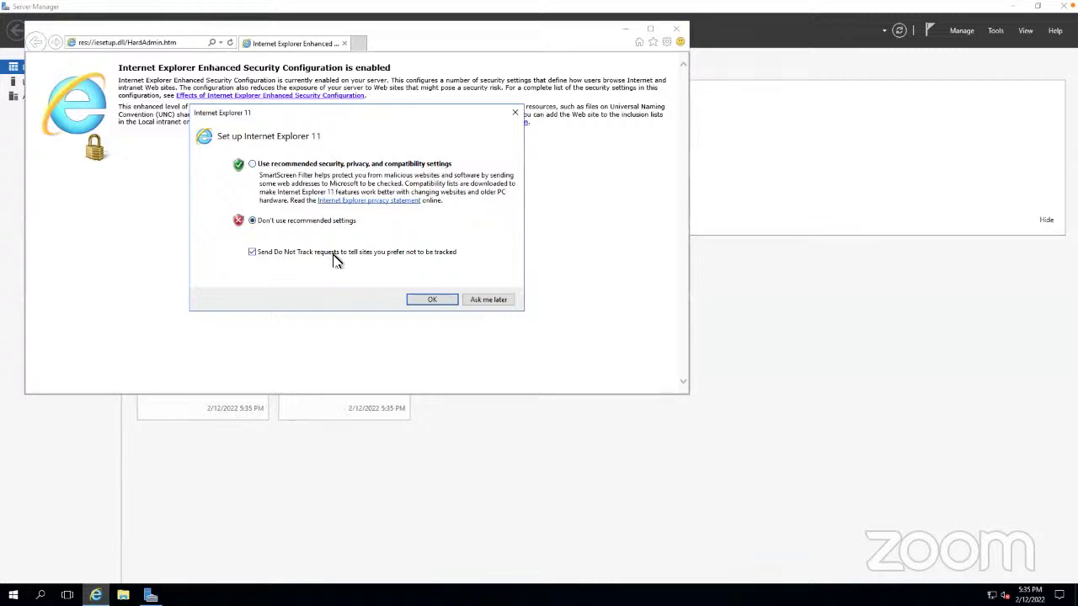
left_click(432, 301)
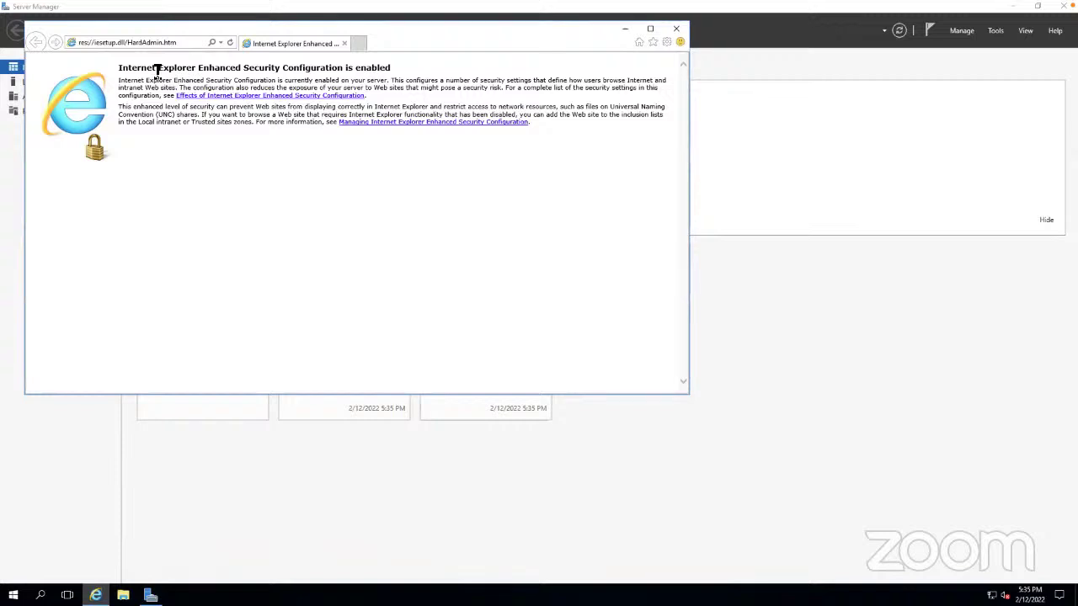
left_click_drag(156, 71, 407, 67)
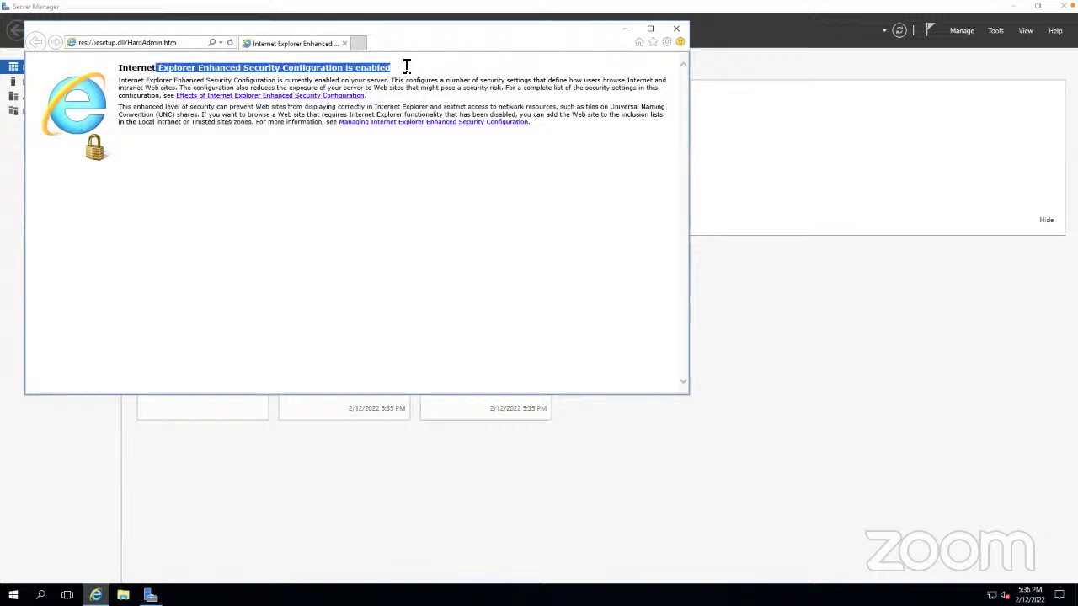
left_click(682, 32)
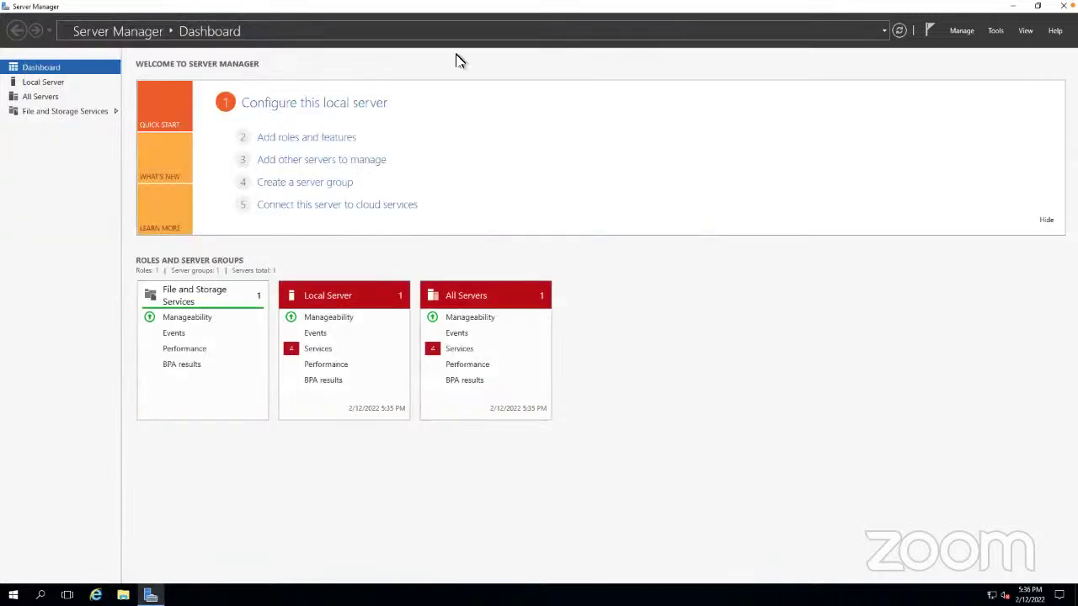
Set Local Server's IE Enhanced Security Configuration to Off for Administrators and Users, verify, and refresh
left_click(44, 82)
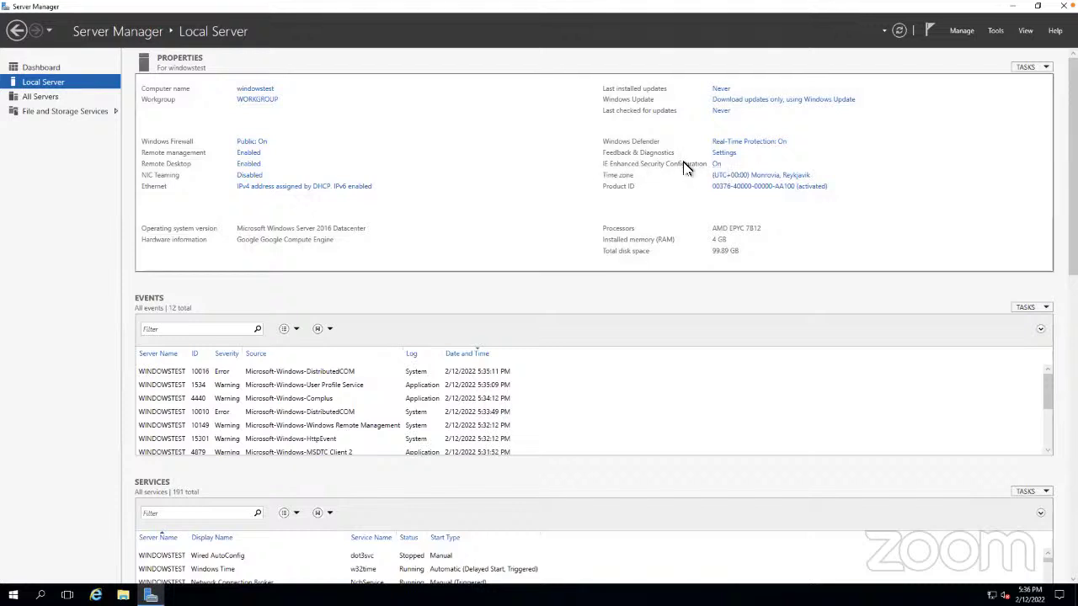
left_click(716, 165)
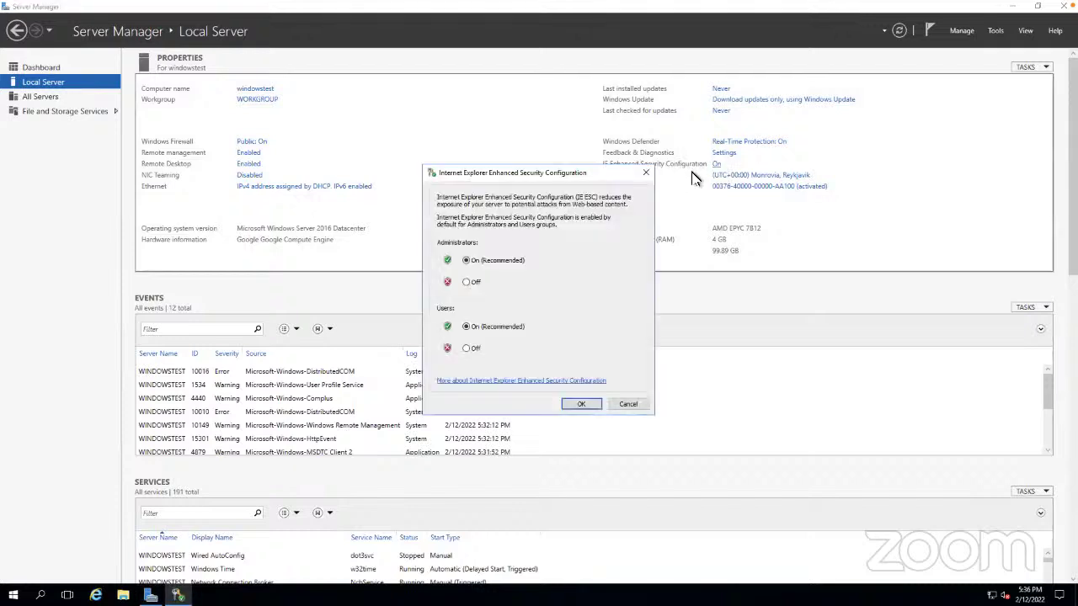
left_click(467, 282)
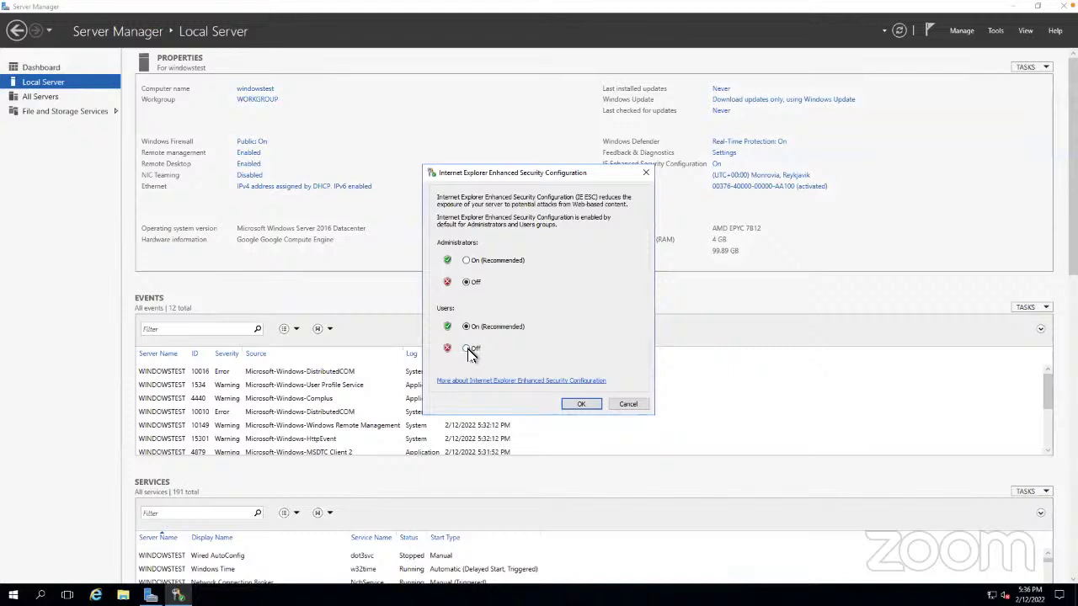
left_click(467, 349)
left_click(589, 405)
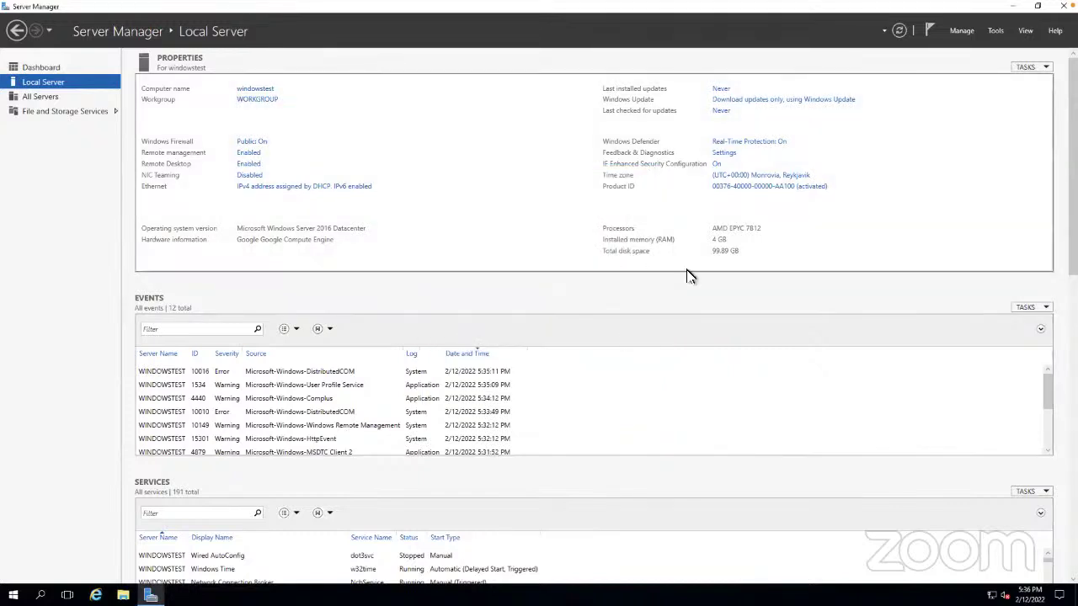
left_click(717, 165)
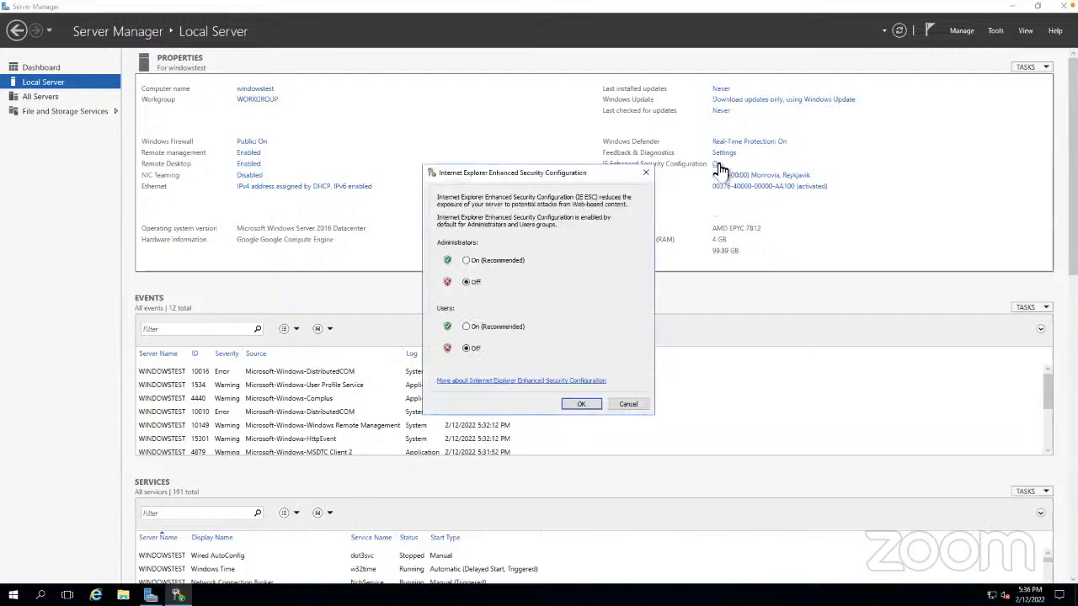
left_click(587, 405)
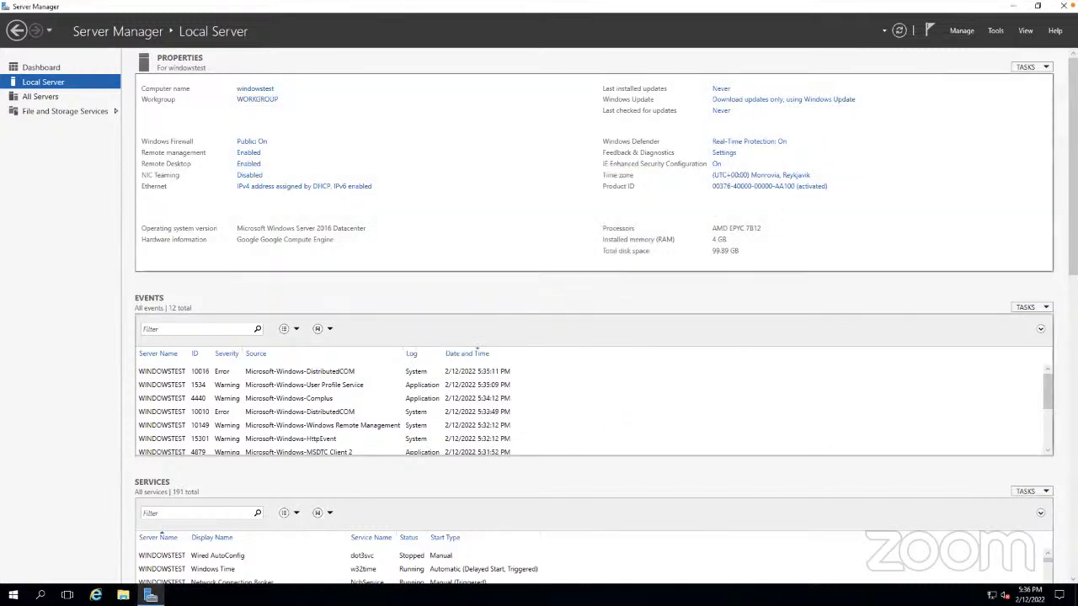
left_click(899, 30)
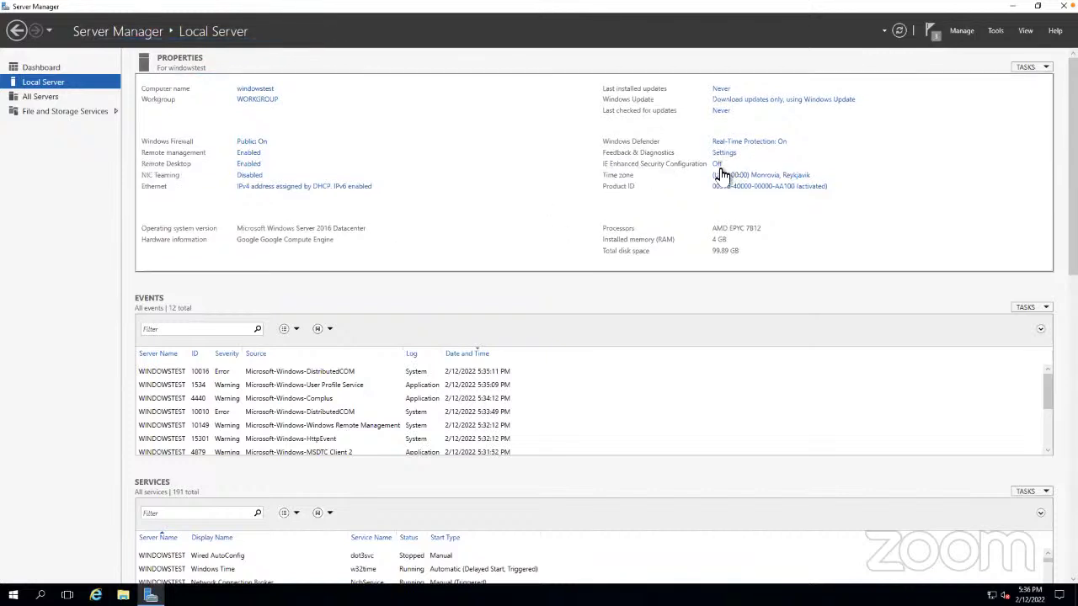
Load class.infosecirvin.info in Internet Explorer
left_click(96, 595)
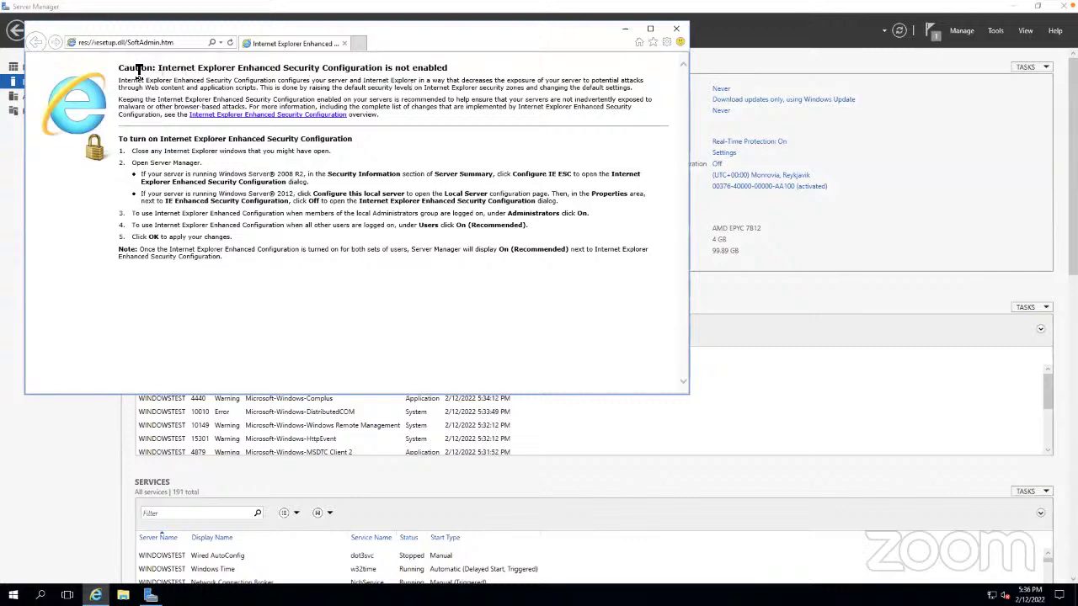
left_click_drag(138, 69, 644, 89)
left_click(493, 65)
left_click(341, 93)
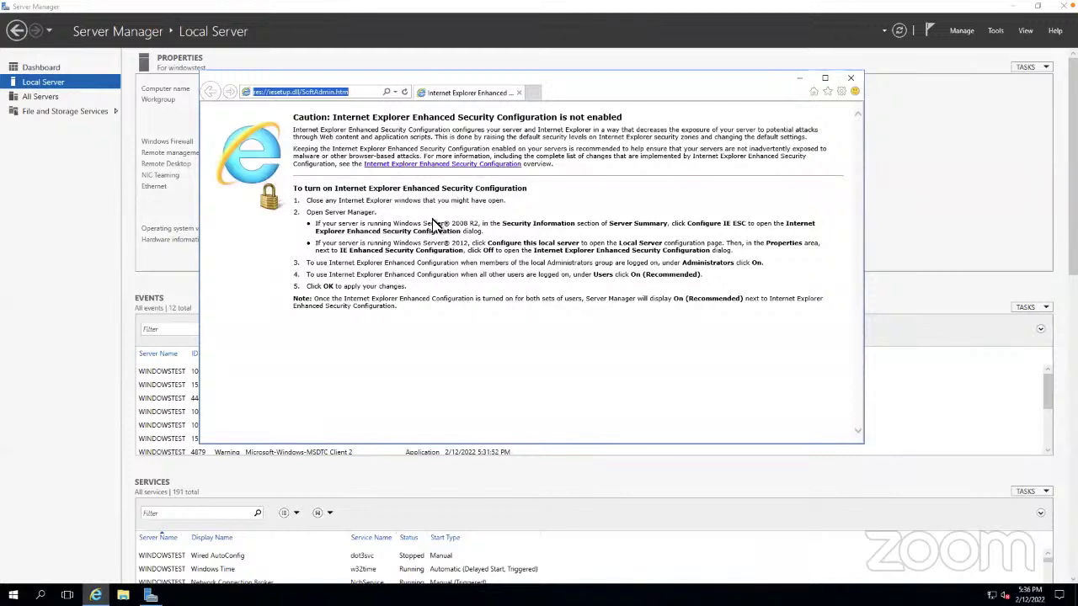
type("class.infosecirvin.info")
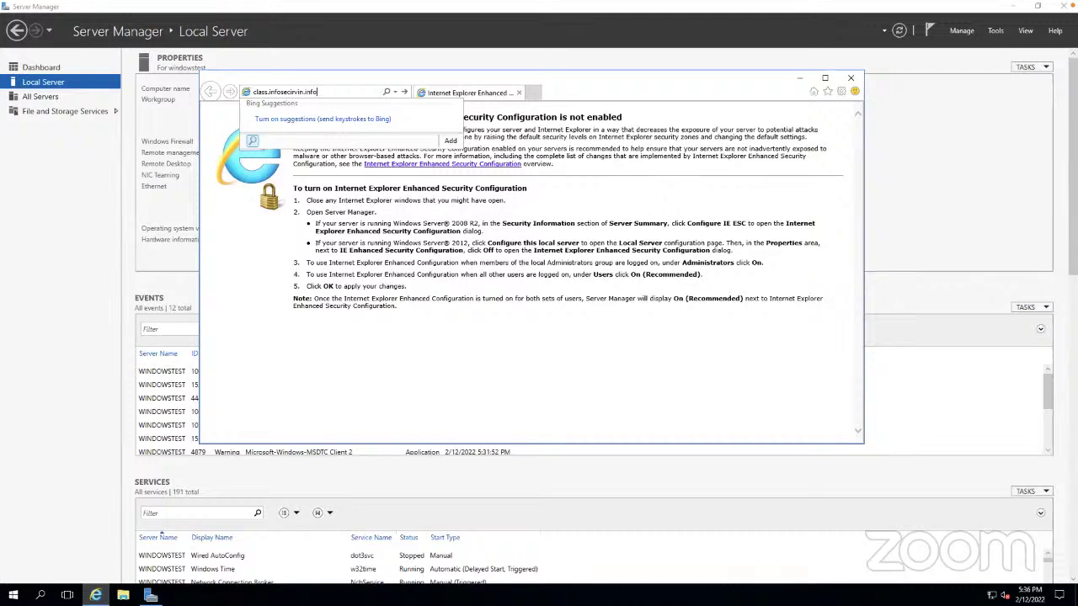
key("Return")
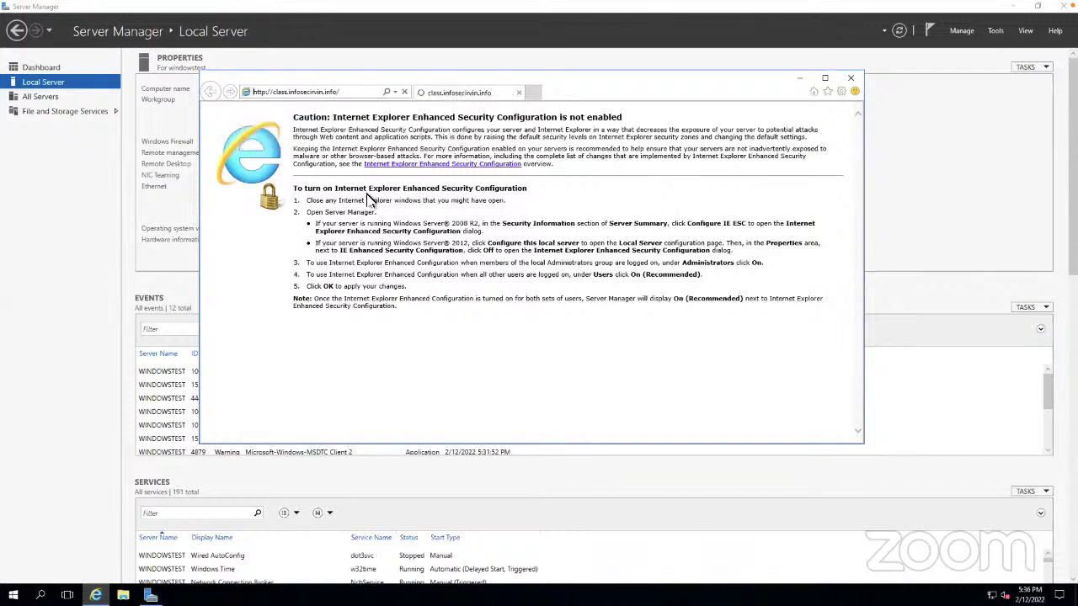
Open the DF Cases page and save Labs.zip
scroll(275, 214, "down", 3)
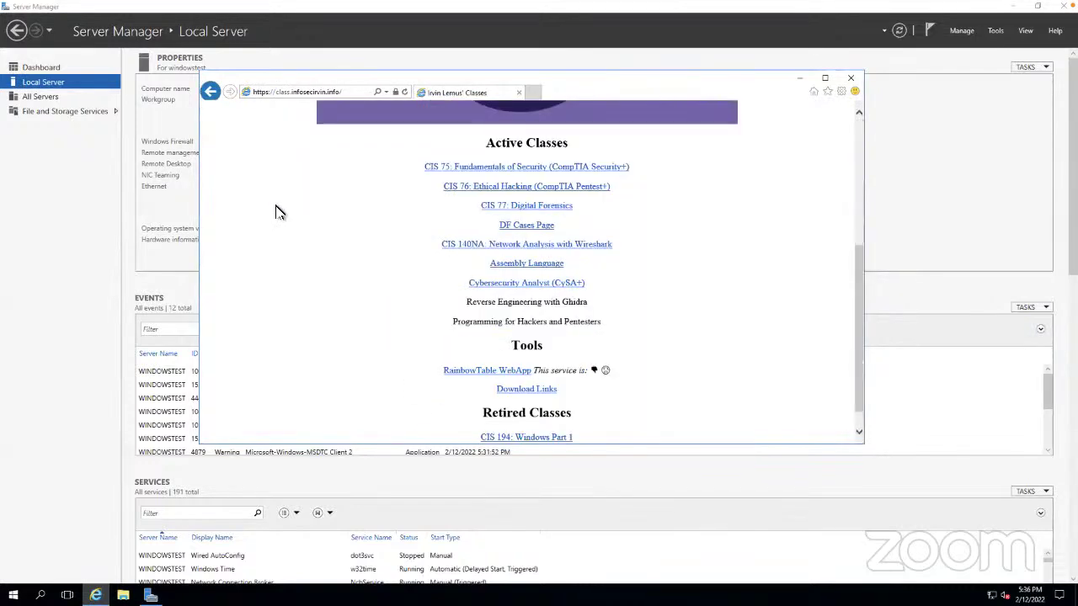
left_click(526, 226)
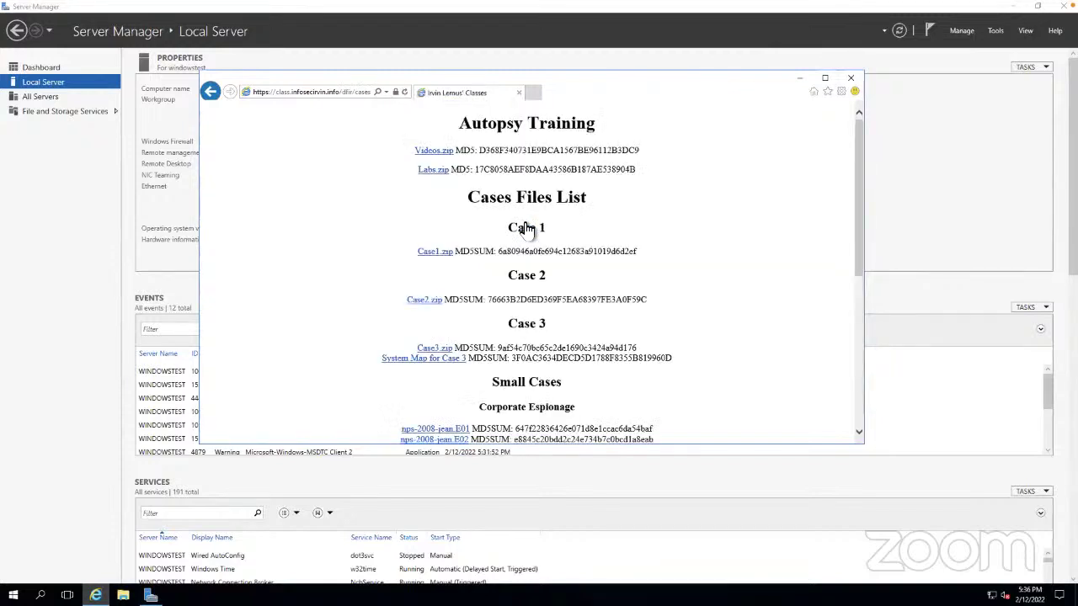
left_click(432, 170)
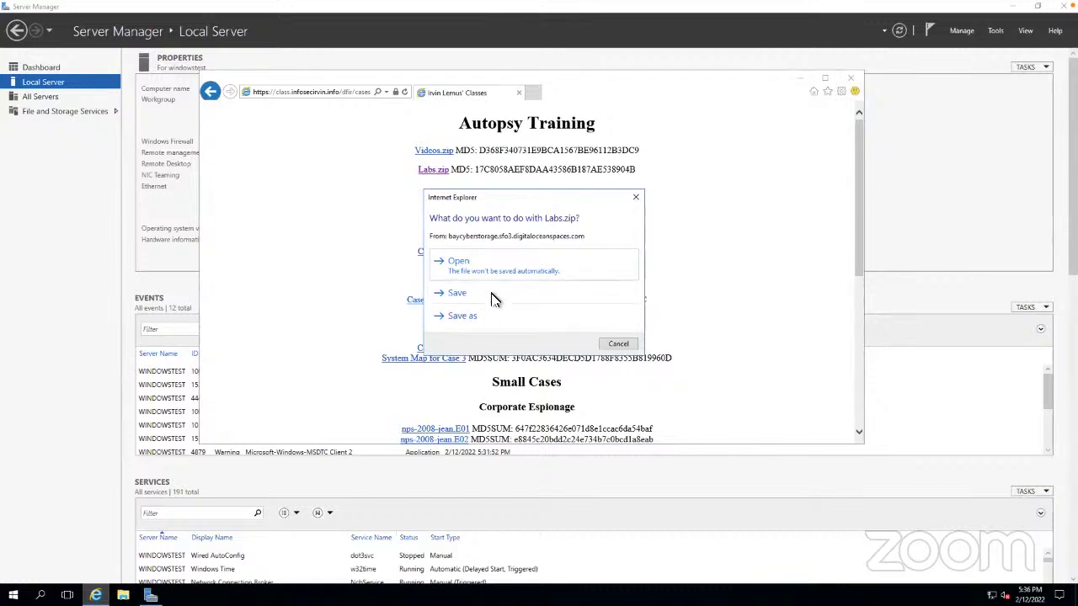
left_click(493, 295)
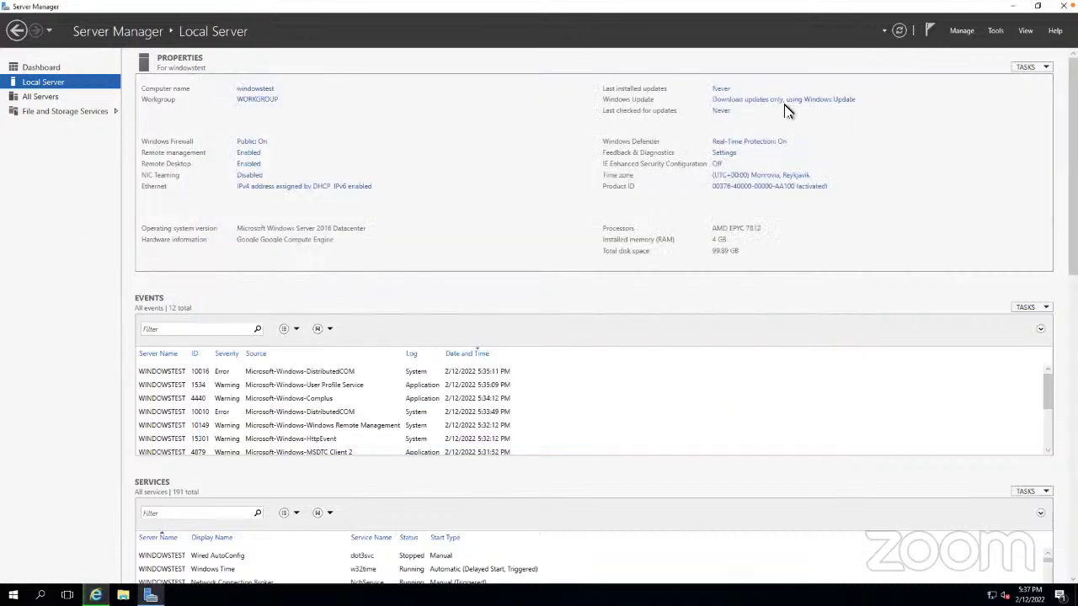
Hide the browser and minimize Server Manager to reveal the Labs.zip download at 23%
left_click(84, 250)
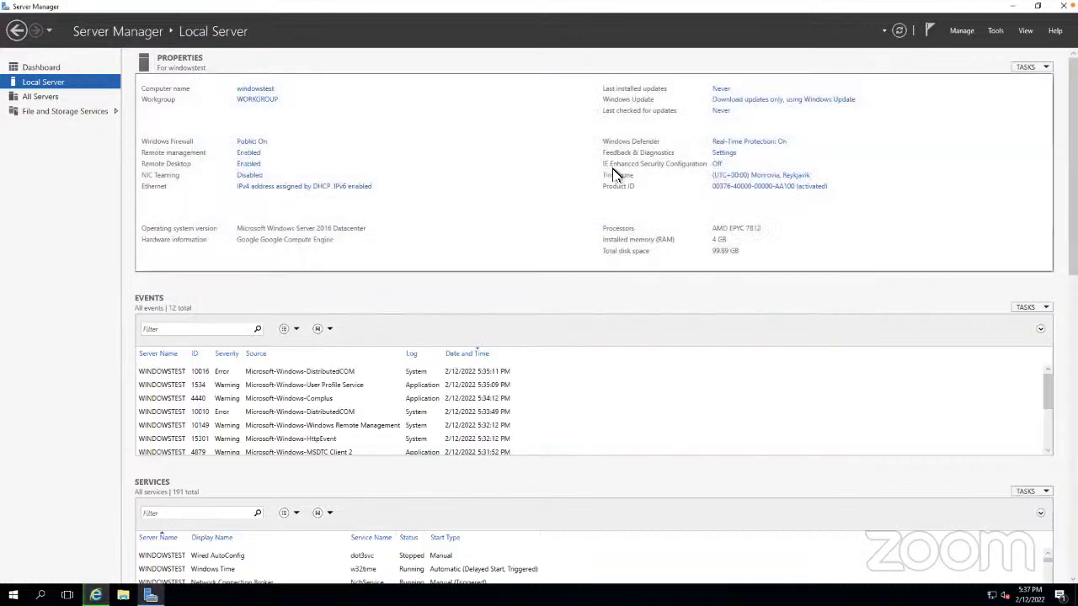
left_click(1011, 10)
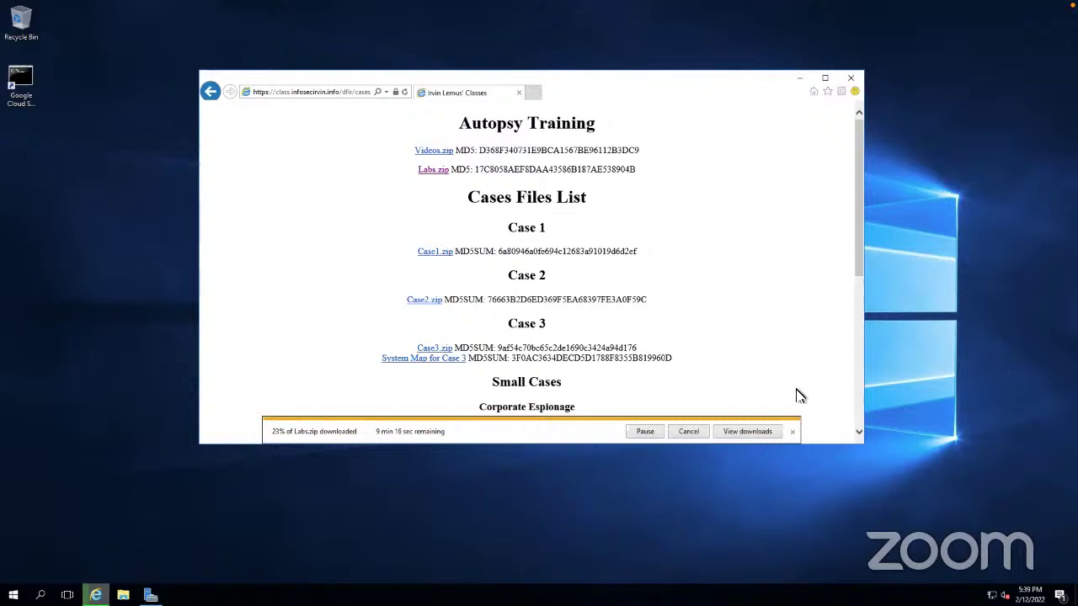
Show the downloads list with Labs.zip at 24% and place it beside the Autopsy Training page
left_click(750, 431)
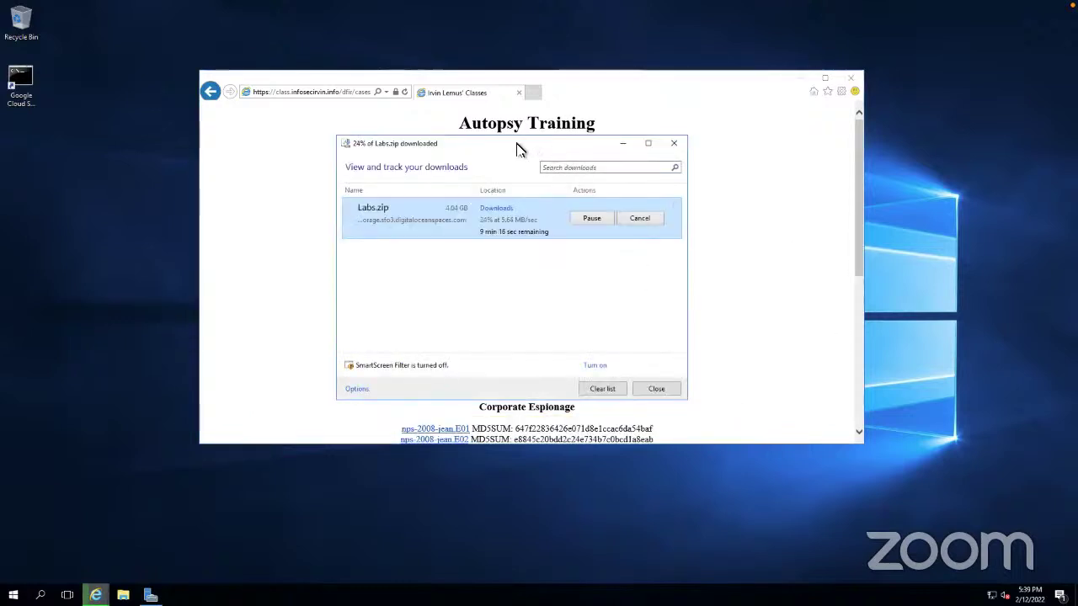
left_click_drag(514, 144, 844, 306)
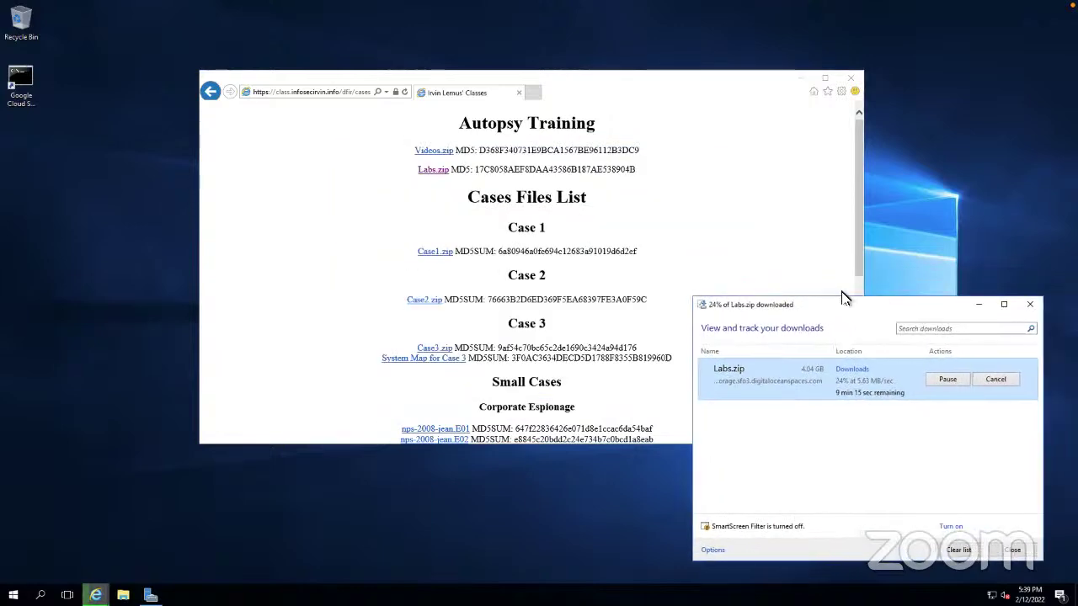
left_click(797, 257)
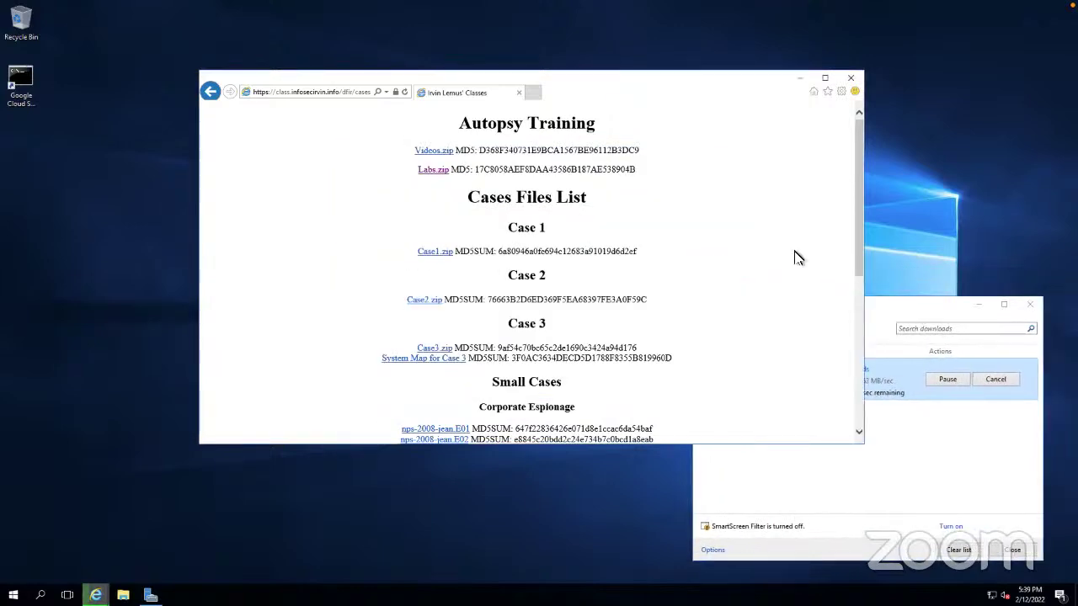